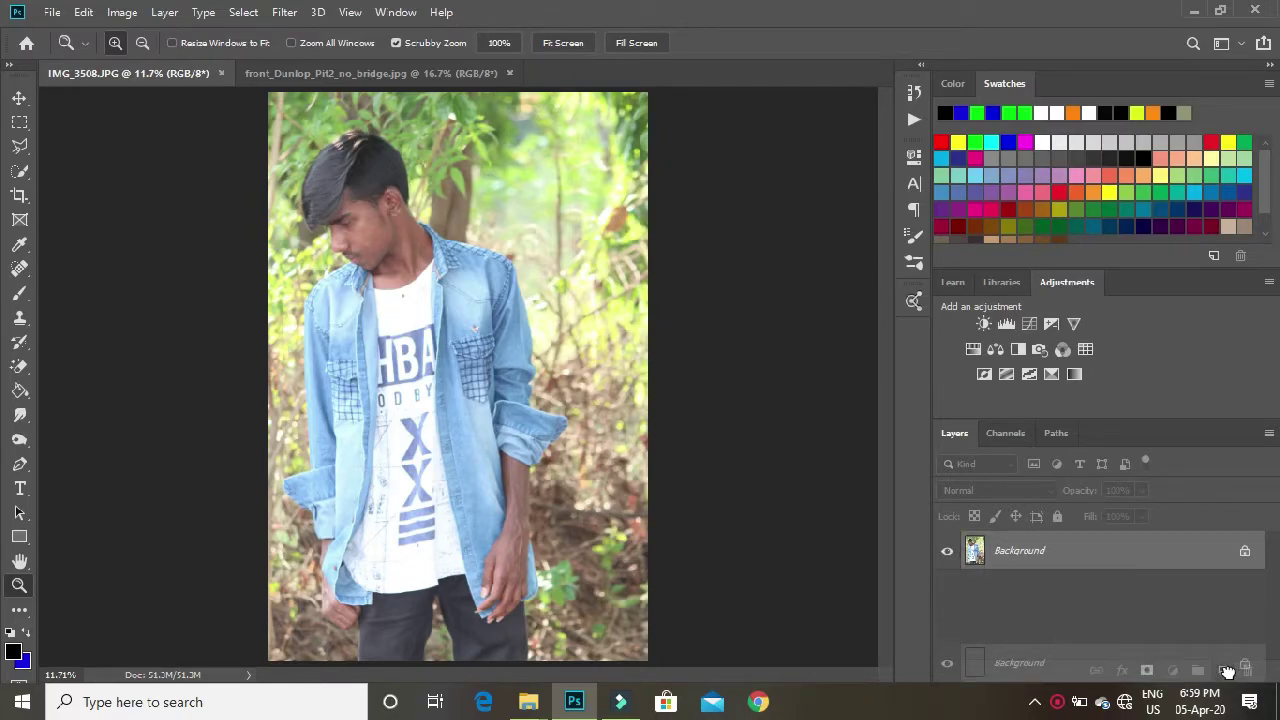
Apply Shadows/Highlights to the Background copy layer with a shadows amount of 7% and a highlights amount of 0%.
click(20, 148)
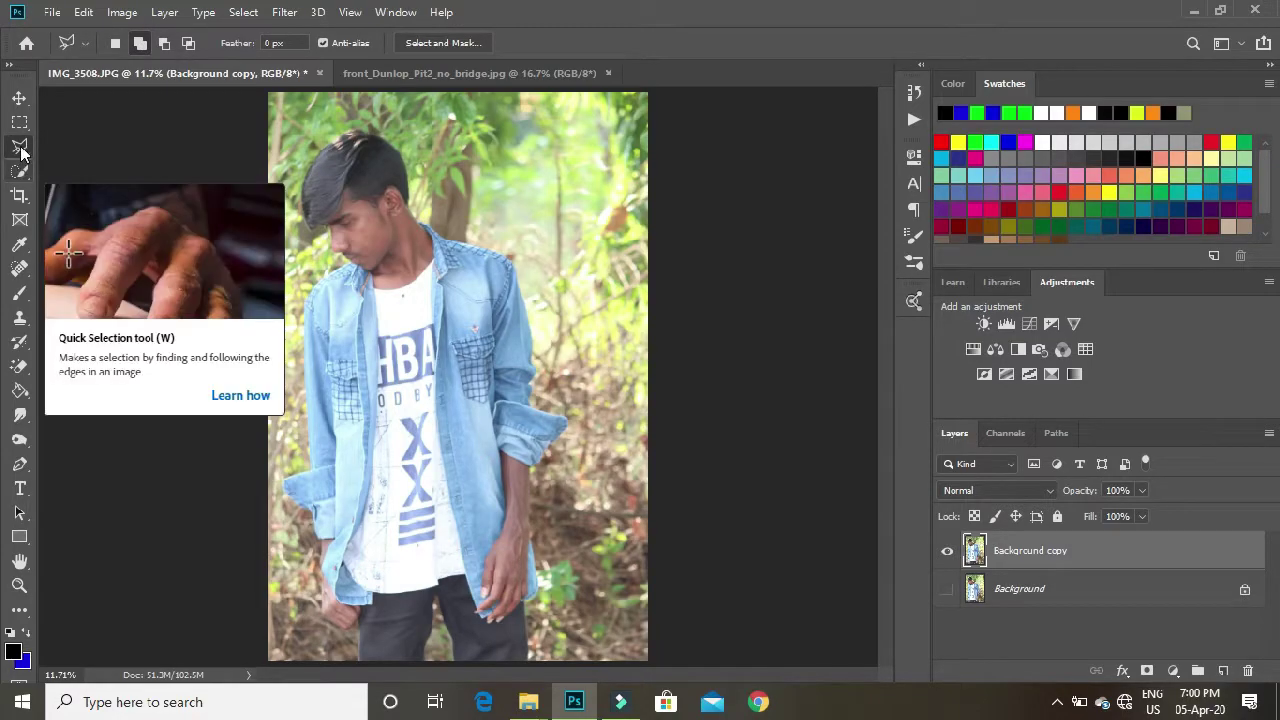
click(20, 148)
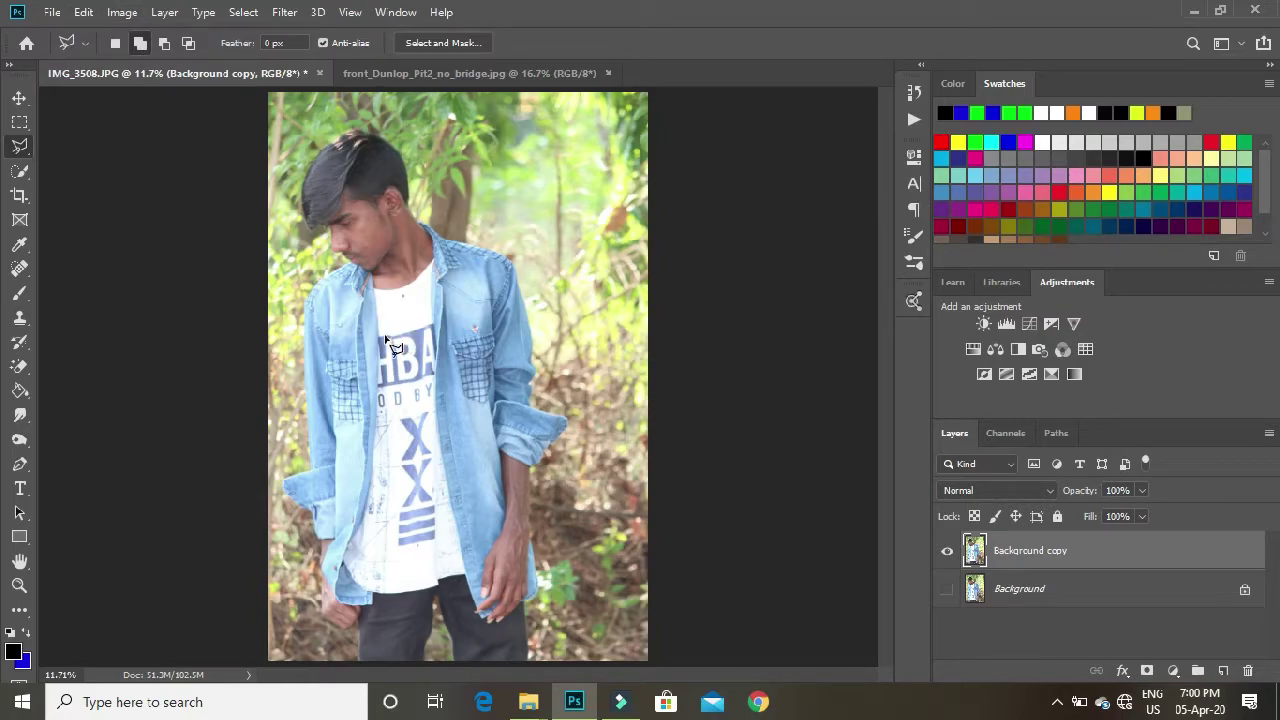
click(121, 12)
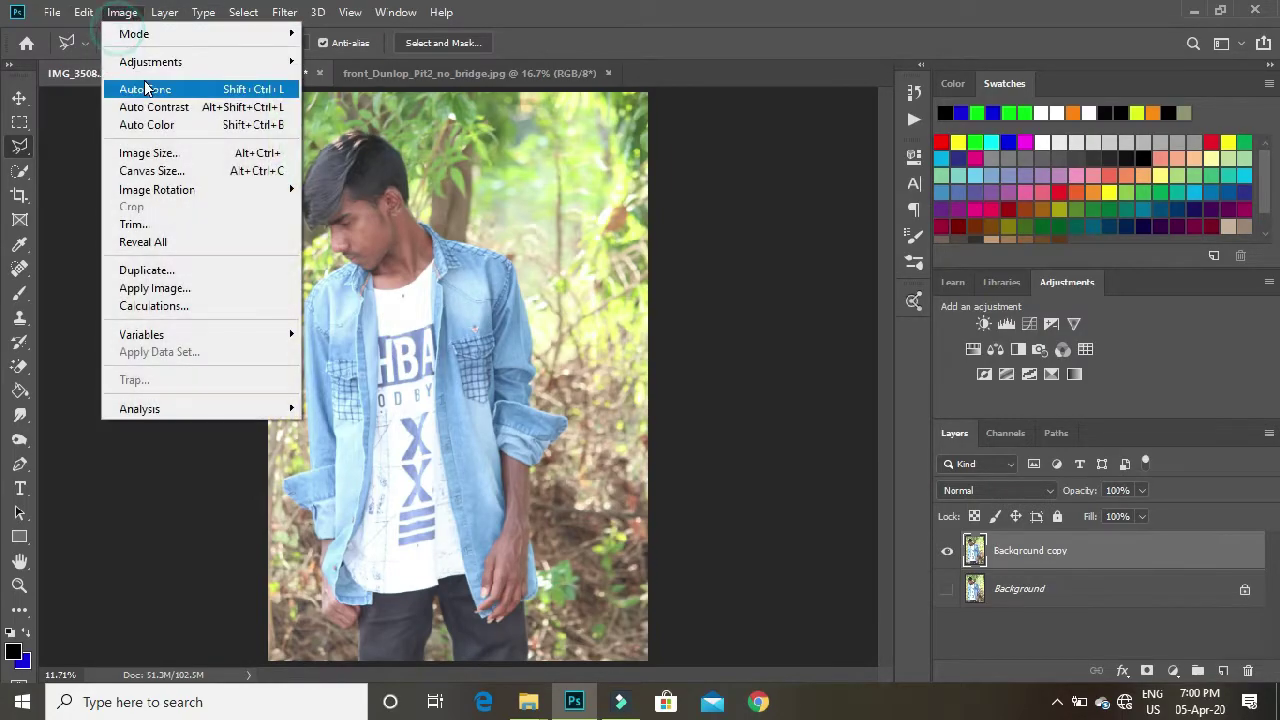
mouse_move(148, 66)
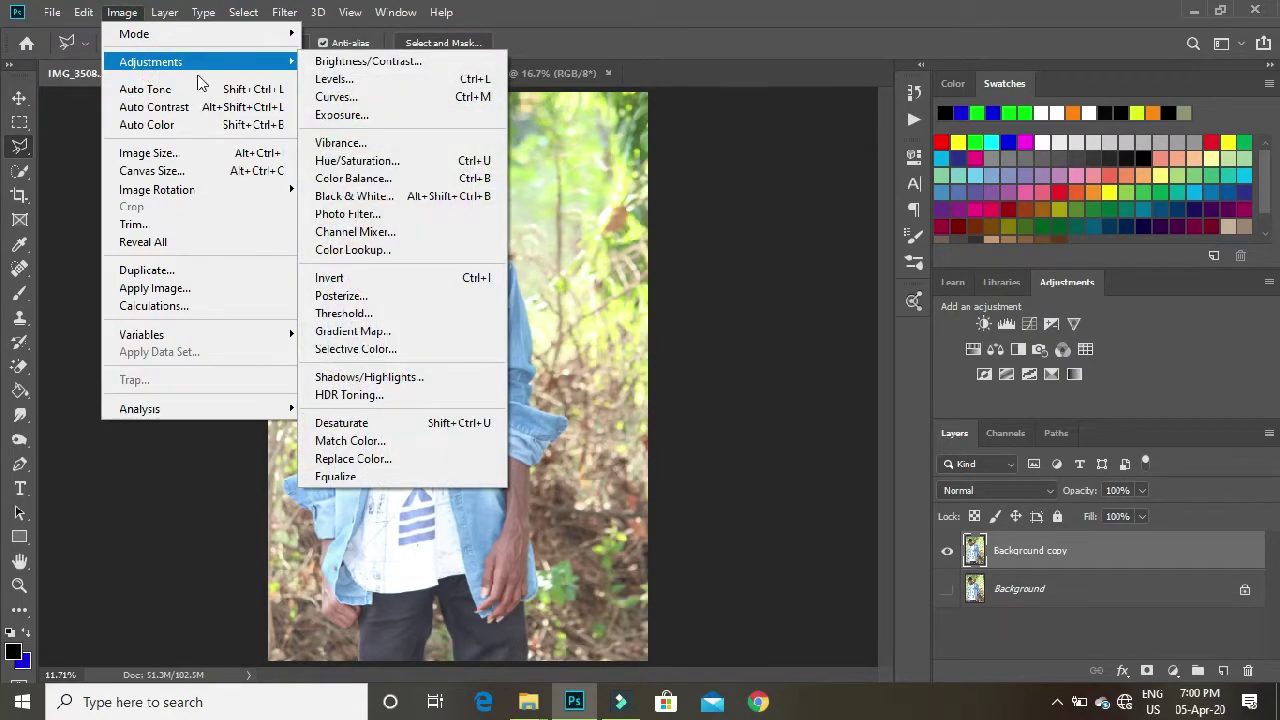
click(369, 377)
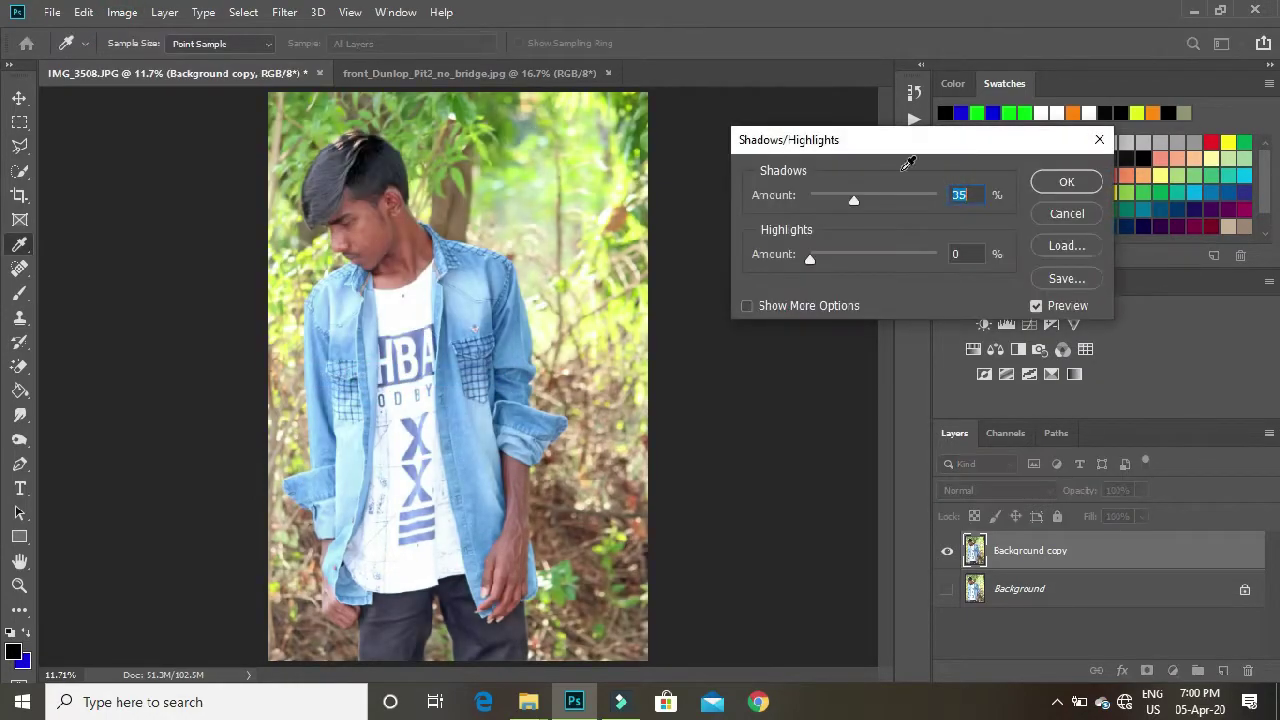
drag(851, 203, 818, 206)
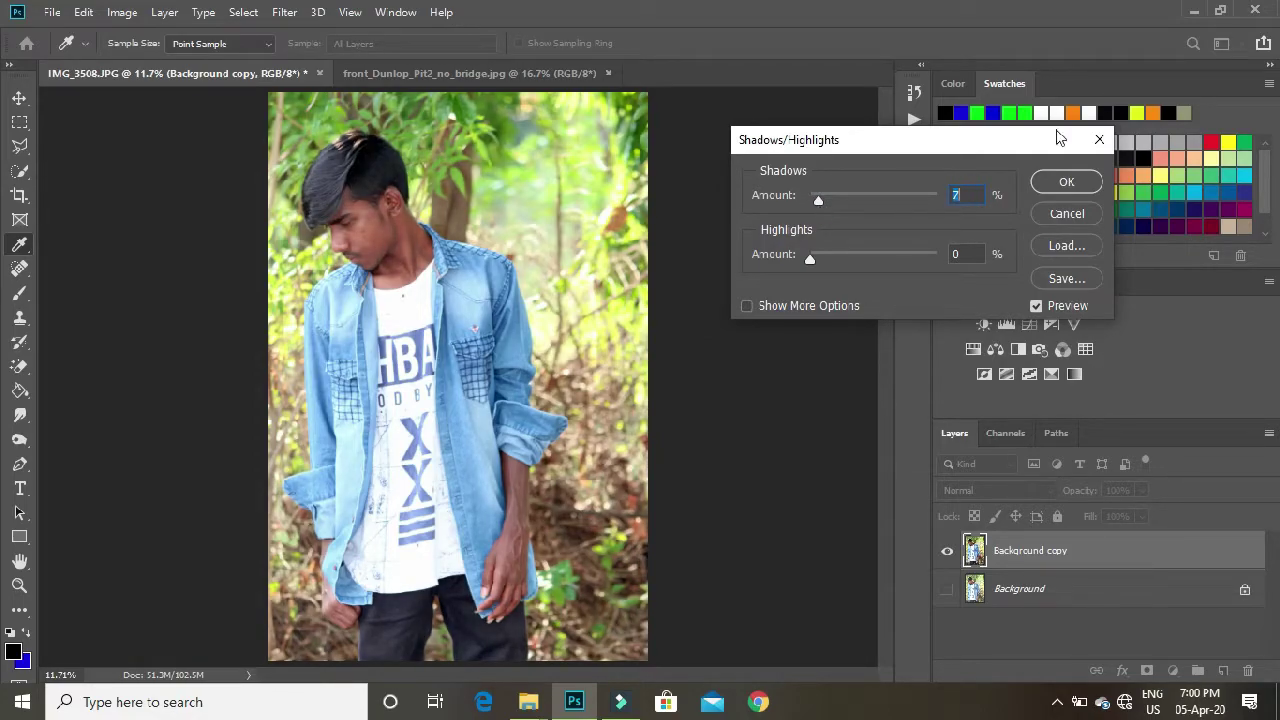
click(1065, 183)
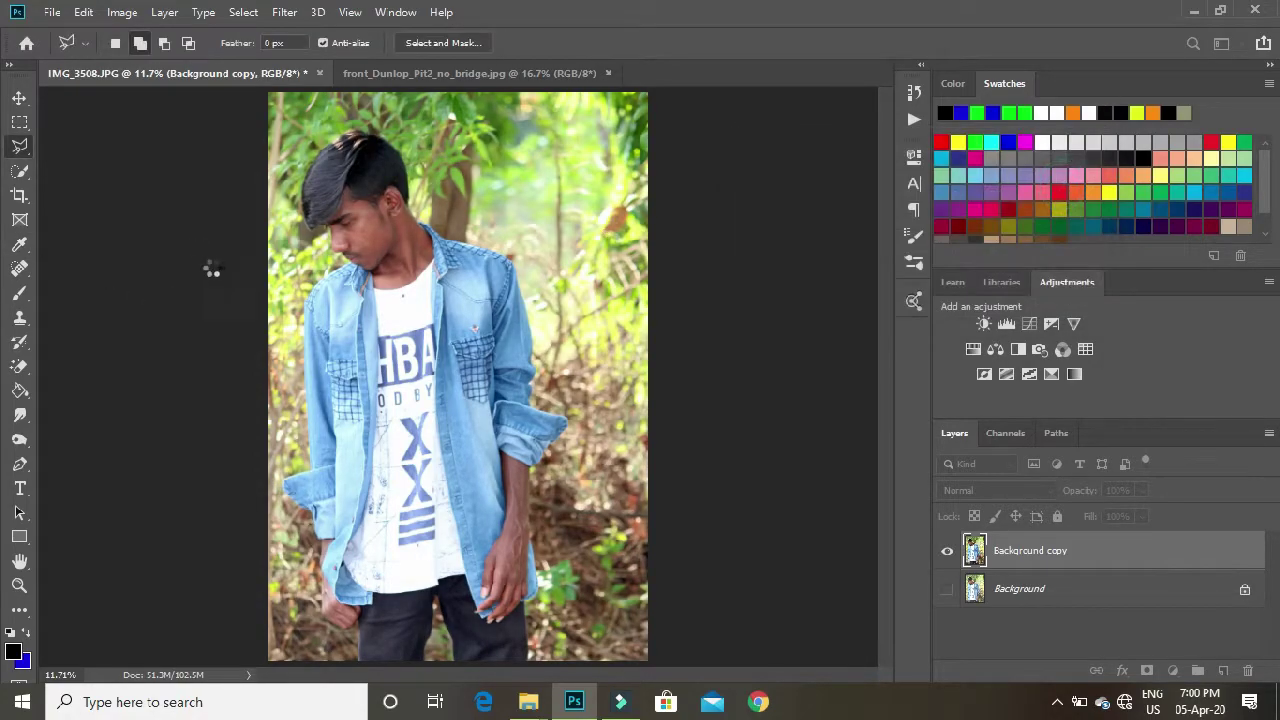
Start a Polygonal Lasso outline along the outer edge of the trousers, beginning near the photo's lower border.
click(24, 588)
drag(353, 651, 497, 457)
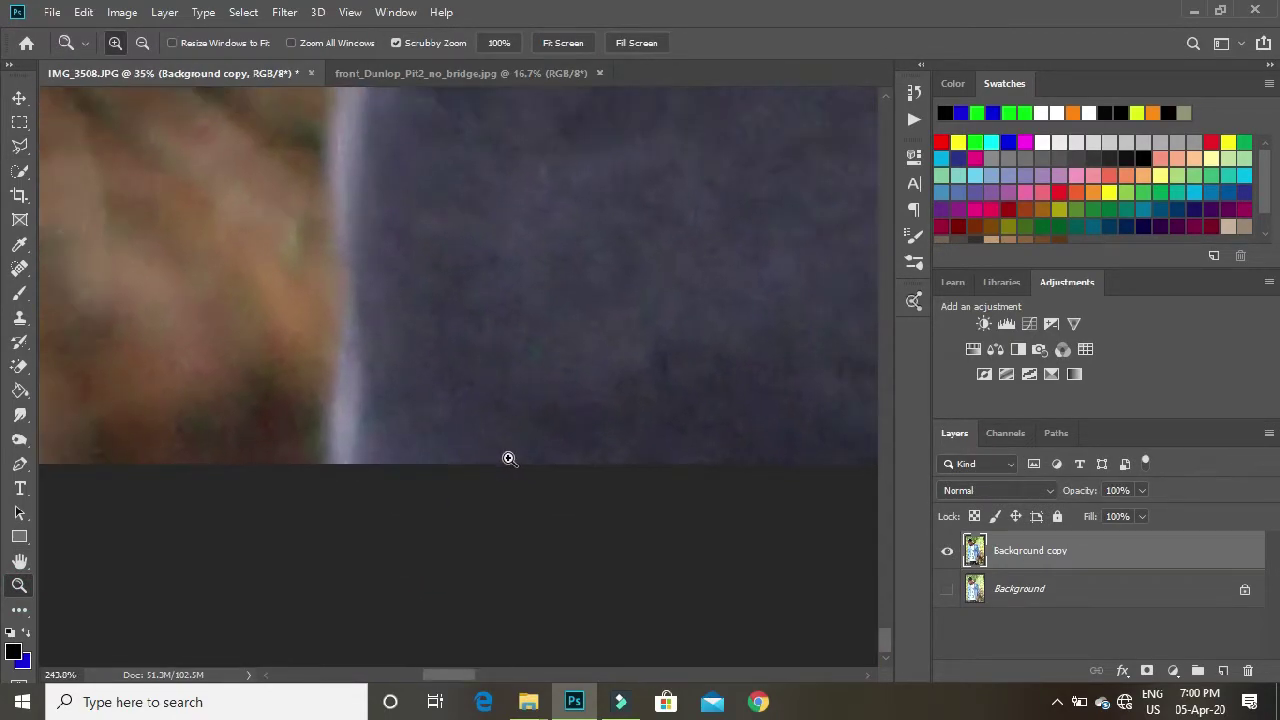
click(19, 146)
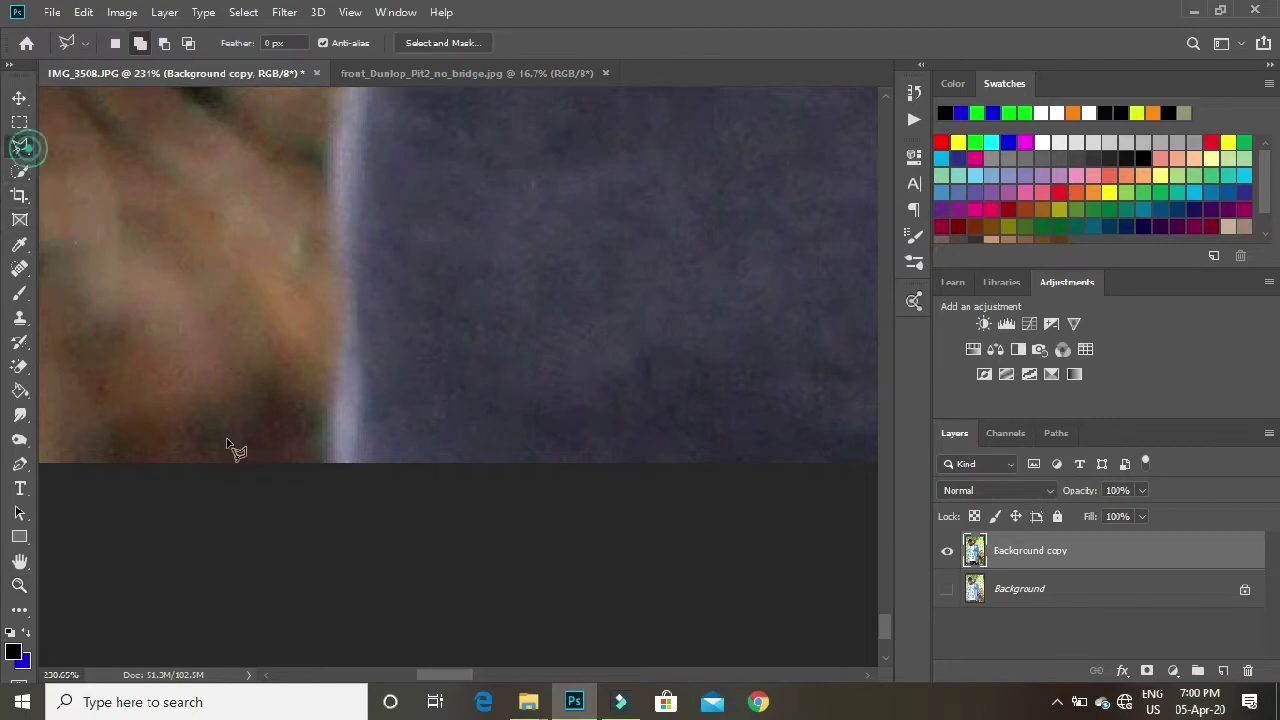
click(350, 361)
click(340, 200)
drag(340, 167, 364, 529)
Continue the Polygonal Lasso outline closely along the edge of the denim shirt.
mouse_move(365, 470)
mouse_down()
mouse_move(388, 325)
mouse_move(382, 270)
mouse_move(426, 488)
mouse_move(241, 391)
mouse_move(354, 406)
mouse_move(368, 383)
mouse_move(596, 410)
mouse_move(383, 351)
mouse_move(282, 484)
mouse_move(472, 420)
mouse_move(382, 368)
mouse_move(560, 422)
mouse_move(525, 466)
mouse_move(507, 470)
mouse_move(525, 435)
mouse_move(450, 509)
mouse_move(431, 477)
mouse_move(465, 377)
mouse_move(479, 401)
mouse_move(450, 323)
mouse_move(489, 454)
mouse_move(476, 288)
mouse_move(500, 445)
mouse_move(534, 189)
mouse_move(410, 435)
mouse_move(456, 317)
mouse_move(416, 379)
mouse_move(482, 235)
mouse_move(514, 198)
mouse_move(408, 360)
mouse_move(526, 204)
mouse_move(368, 292)
mouse_move(505, 224)
mouse_move(491, 375)
mouse_move(501, 424)
mouse_move(466, 305)
mouse_up()
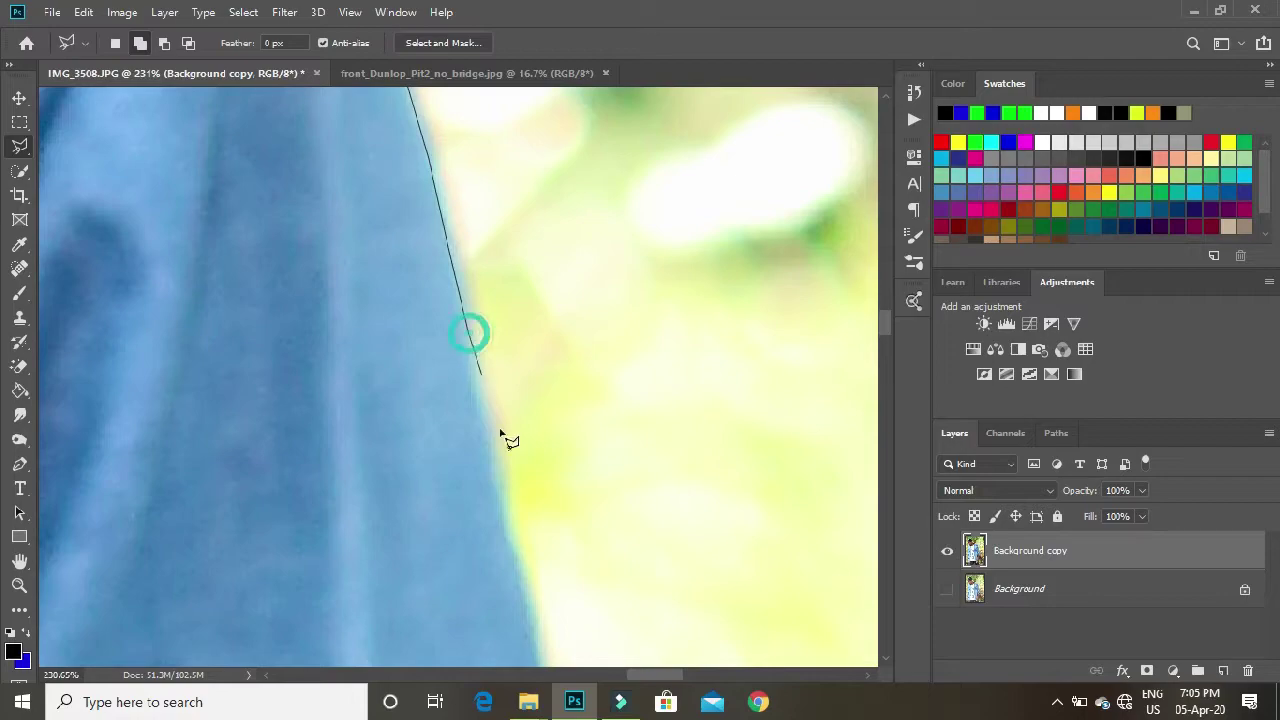
drag(503, 445, 473, 309)
mouse_move(409, 222)
mouse_down()
mouse_move(583, 331)
mouse_move(403, 334)
mouse_move(378, 313)
mouse_move(469, 326)
mouse_move(454, 209)
mouse_move(471, 274)
mouse_up()
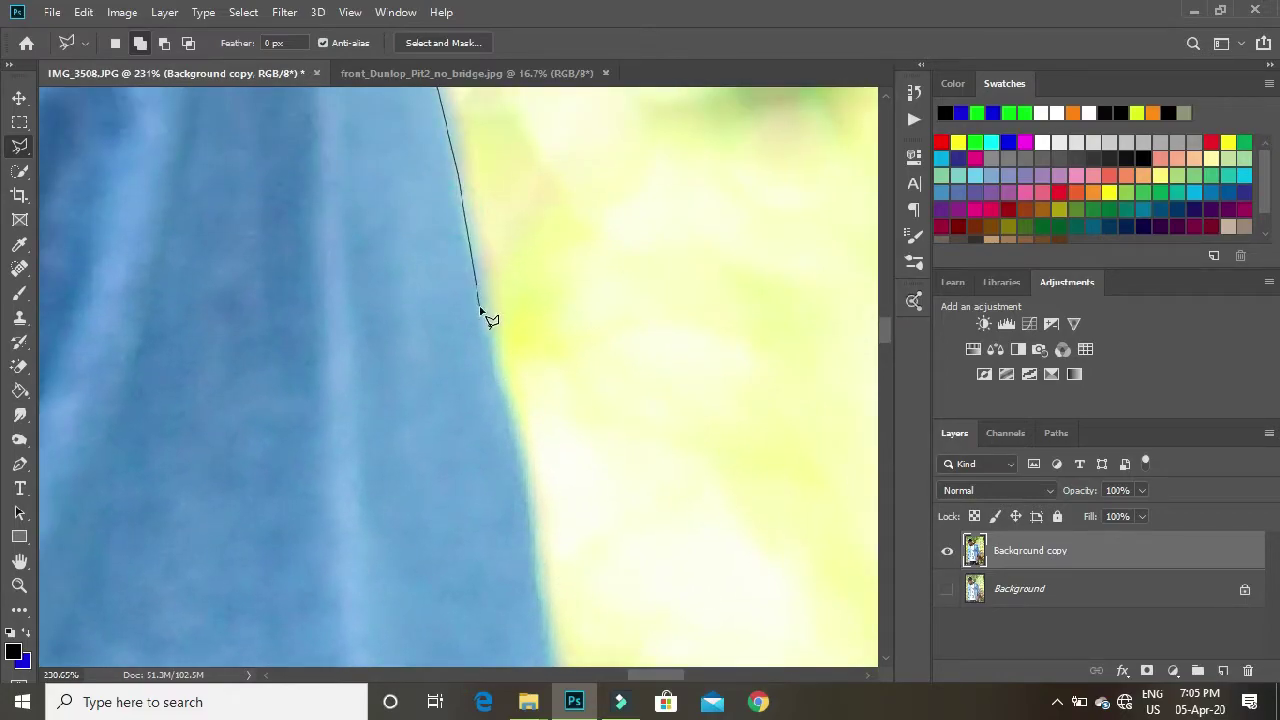
drag(499, 369, 469, 272)
drag(492, 324, 474, 263)
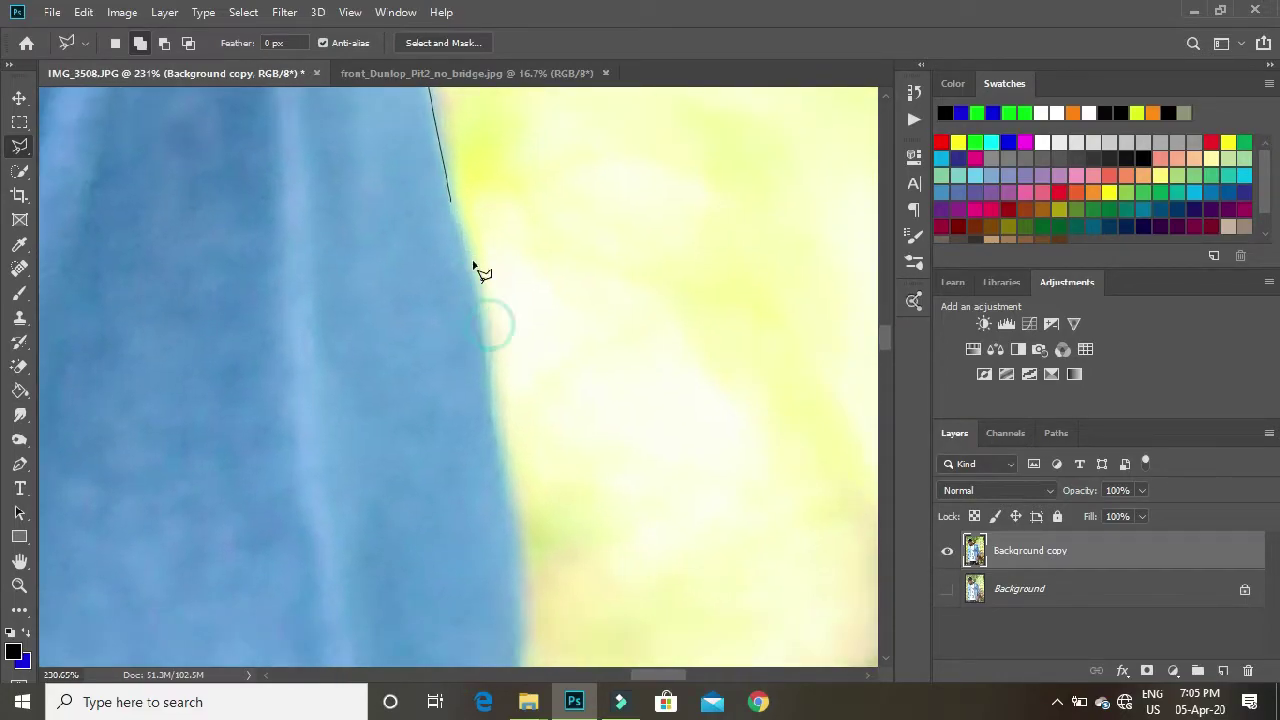
Run the lasso outline just below the photo's lower border and close it at the trouser-edge starting point.
click(385, 286)
mouse_move(534, 453)
mouse_down()
mouse_move(356, 403)
mouse_move(464, 405)
mouse_up()
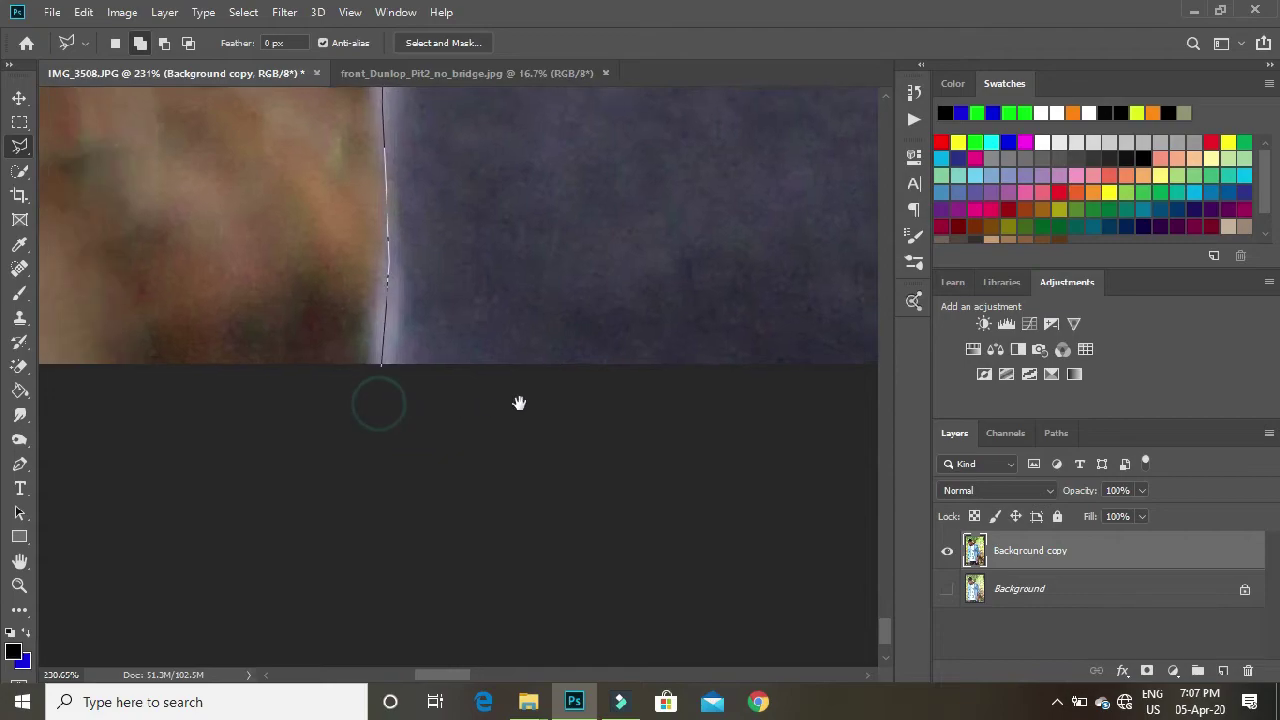
click(597, 414)
drag(594, 426, 489, 452)
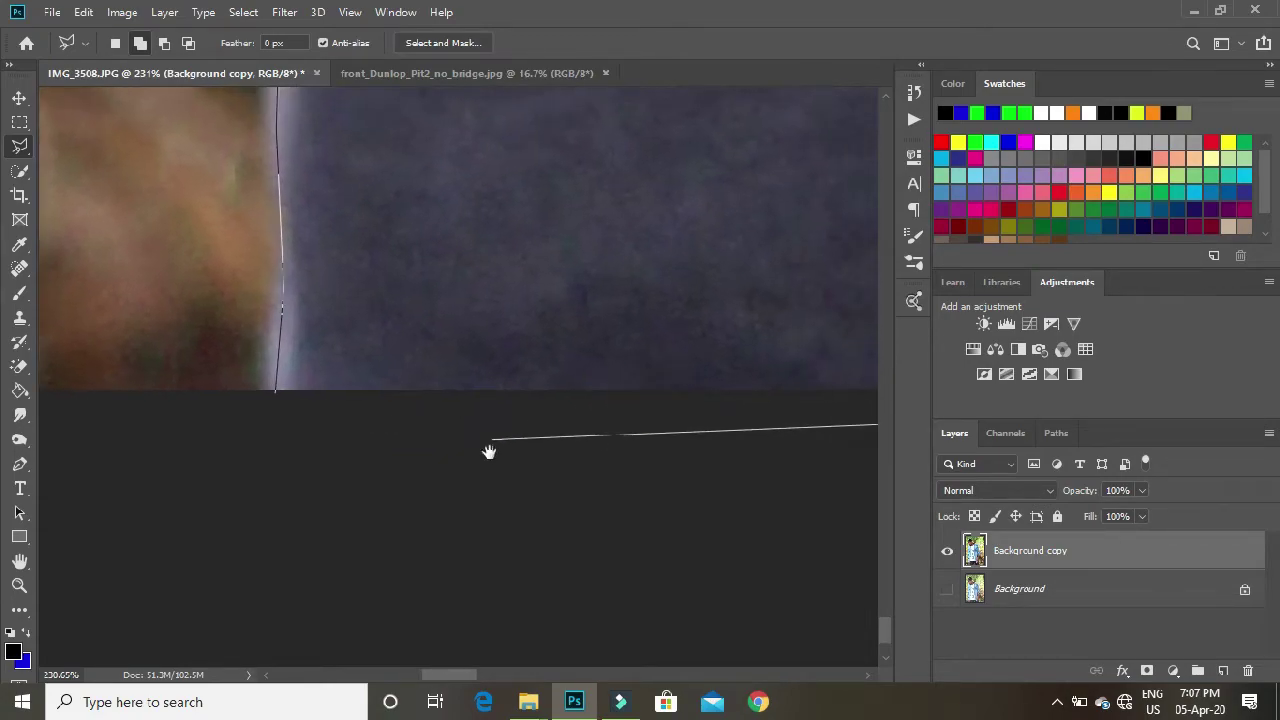
drag(359, 424, 456, 435)
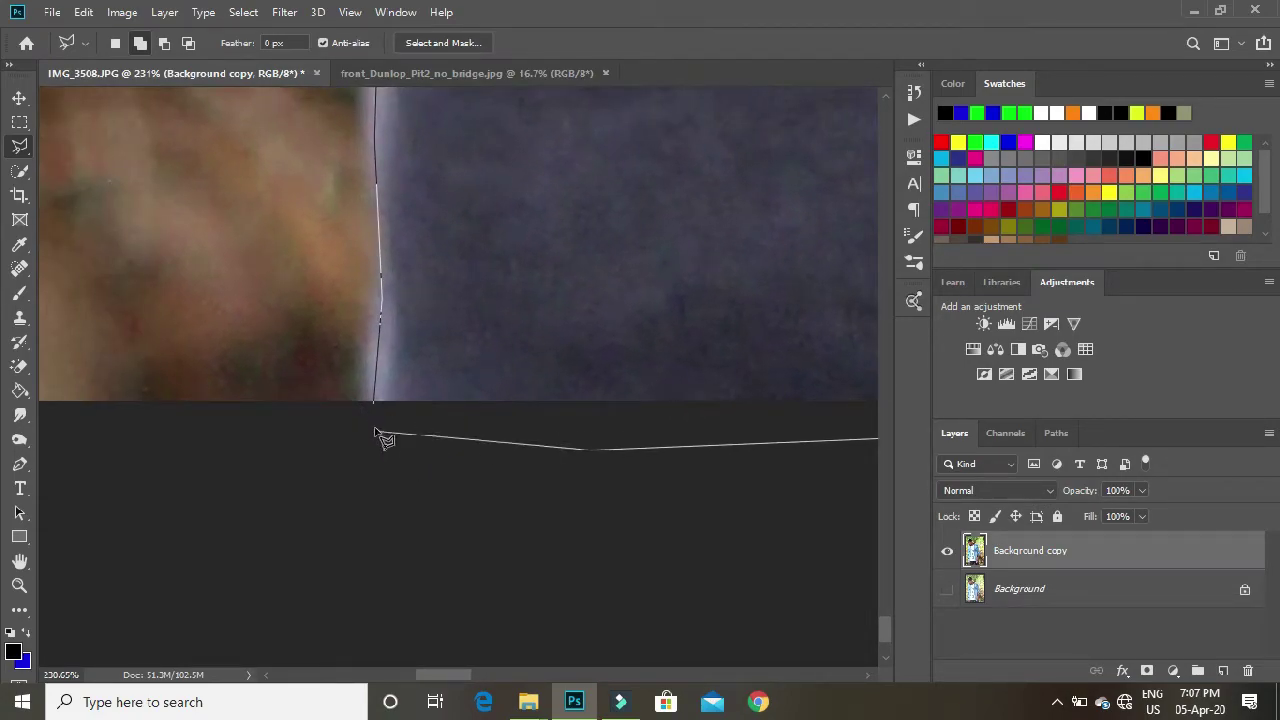
click(373, 405)
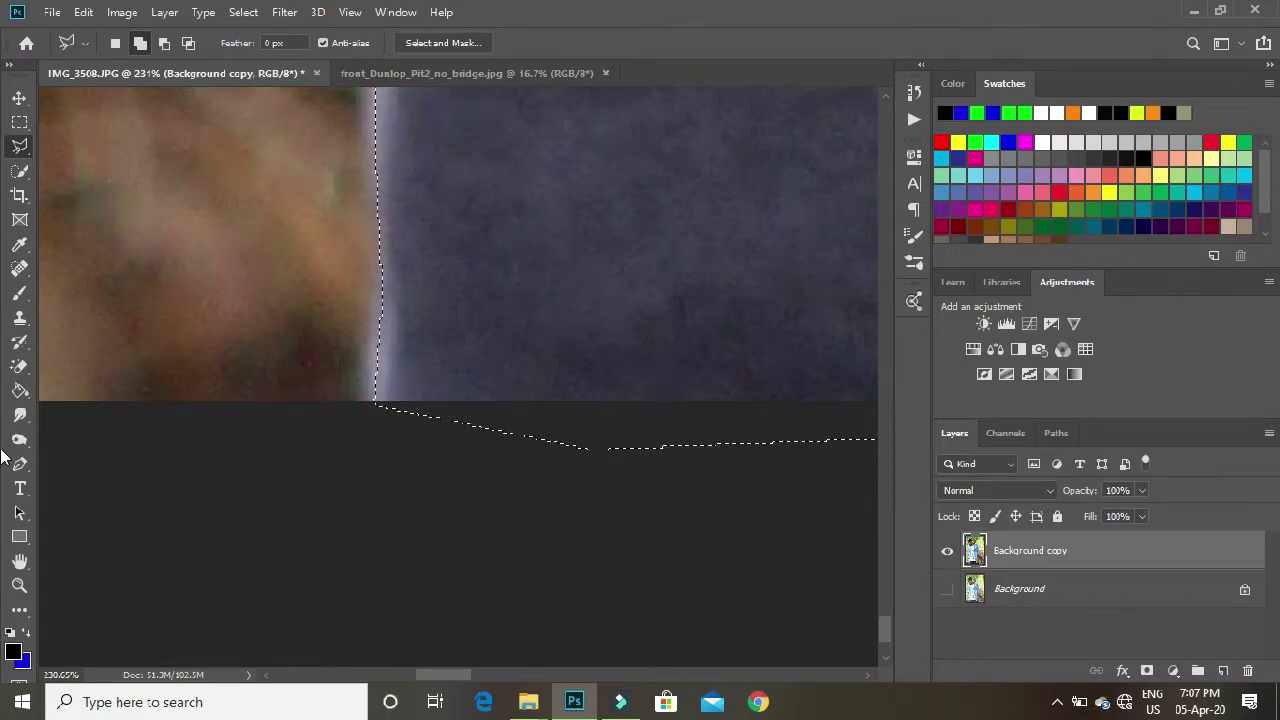
Examine the selection outline around the man's whole figure and up close around the hair.
click(17, 588)
key(ctrl+0)
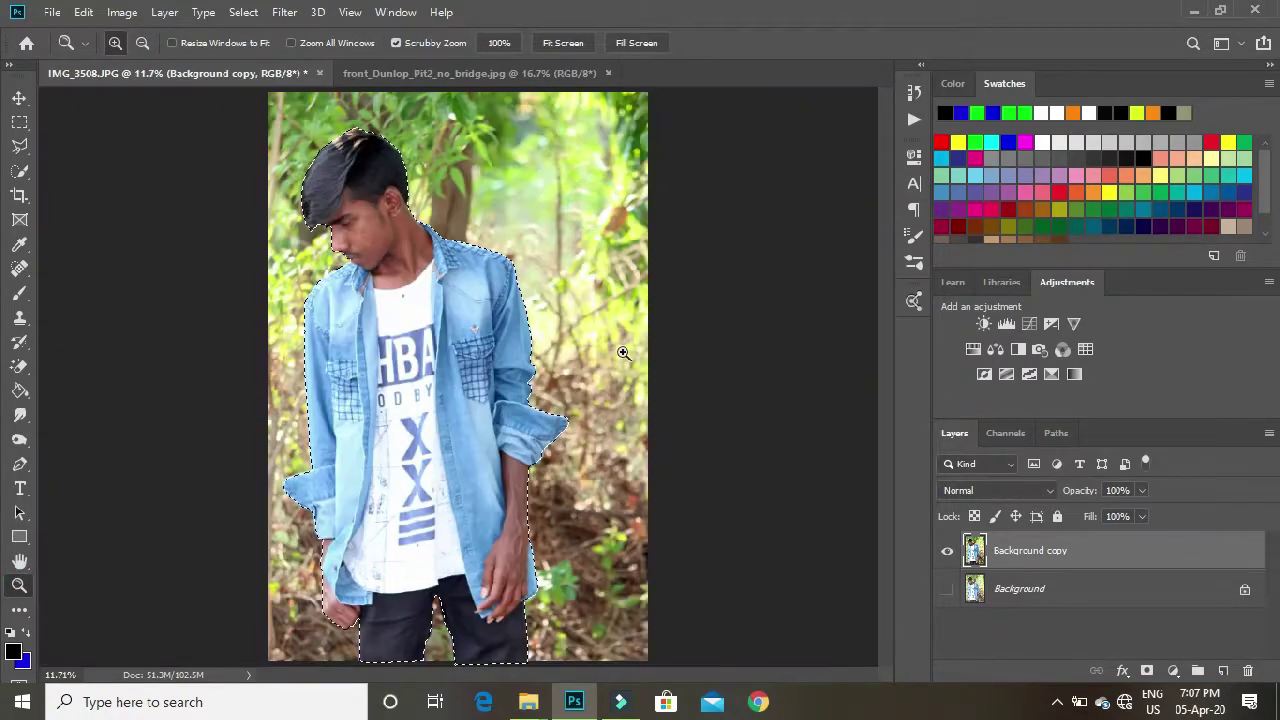
drag(308, 142, 469, 197)
drag(520, 343, 516, 200)
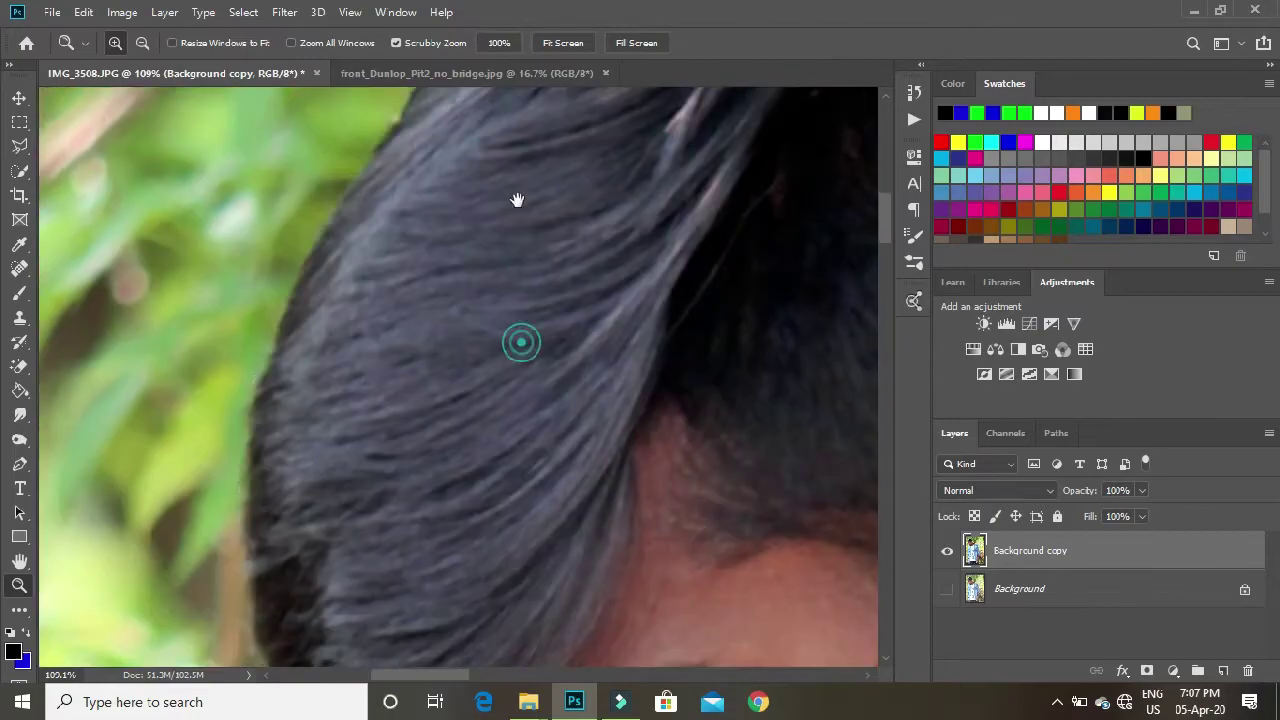
drag(278, 345, 310, 344)
drag(425, 448, 384, 323)
drag(566, 223, 518, 263)
drag(637, 224, 550, 247)
alt+click(609, 183)
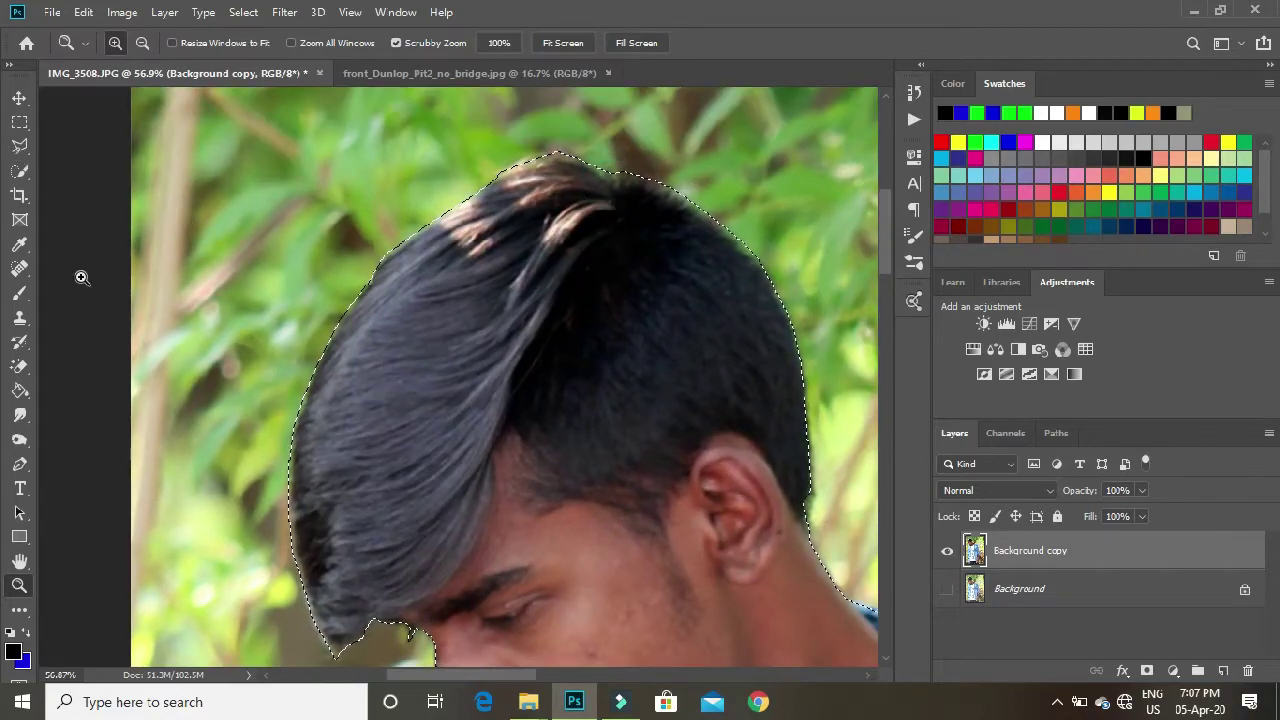
Open the selection in Select and Mask, choose the Refine Edge Brush, and show an Overlay view at 27% opacity.
click(20, 174)
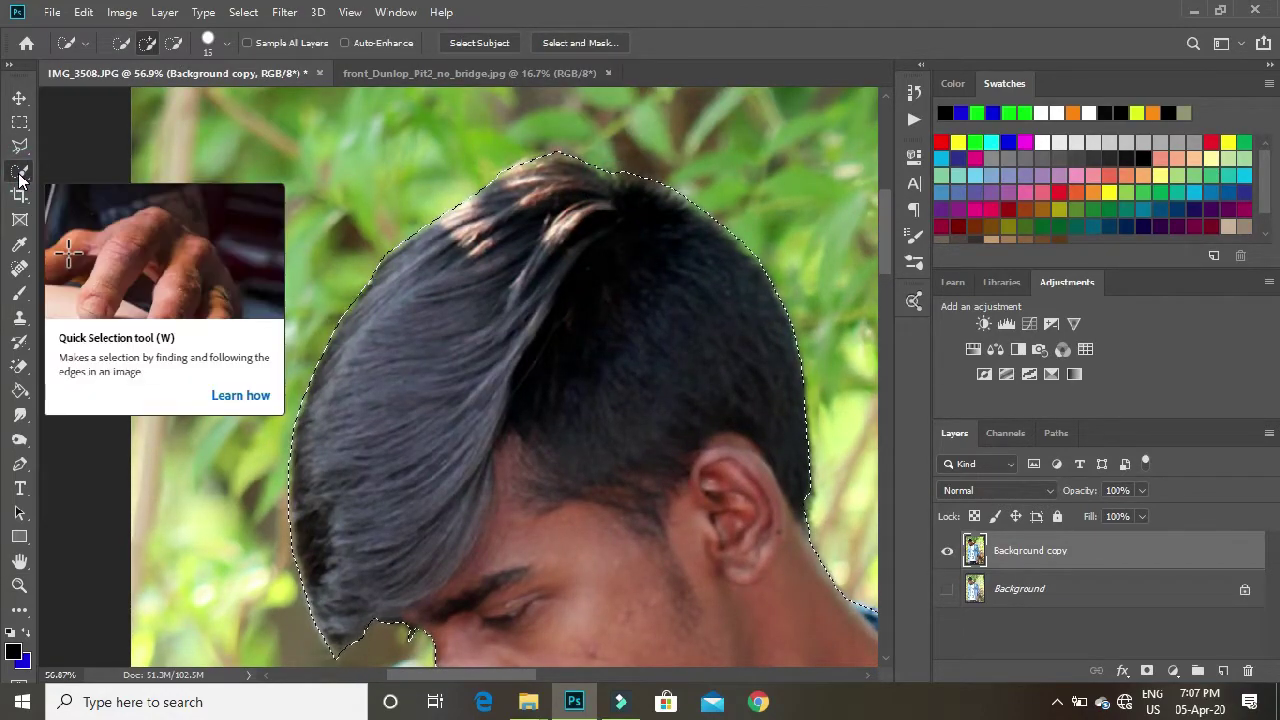
click(592, 43)
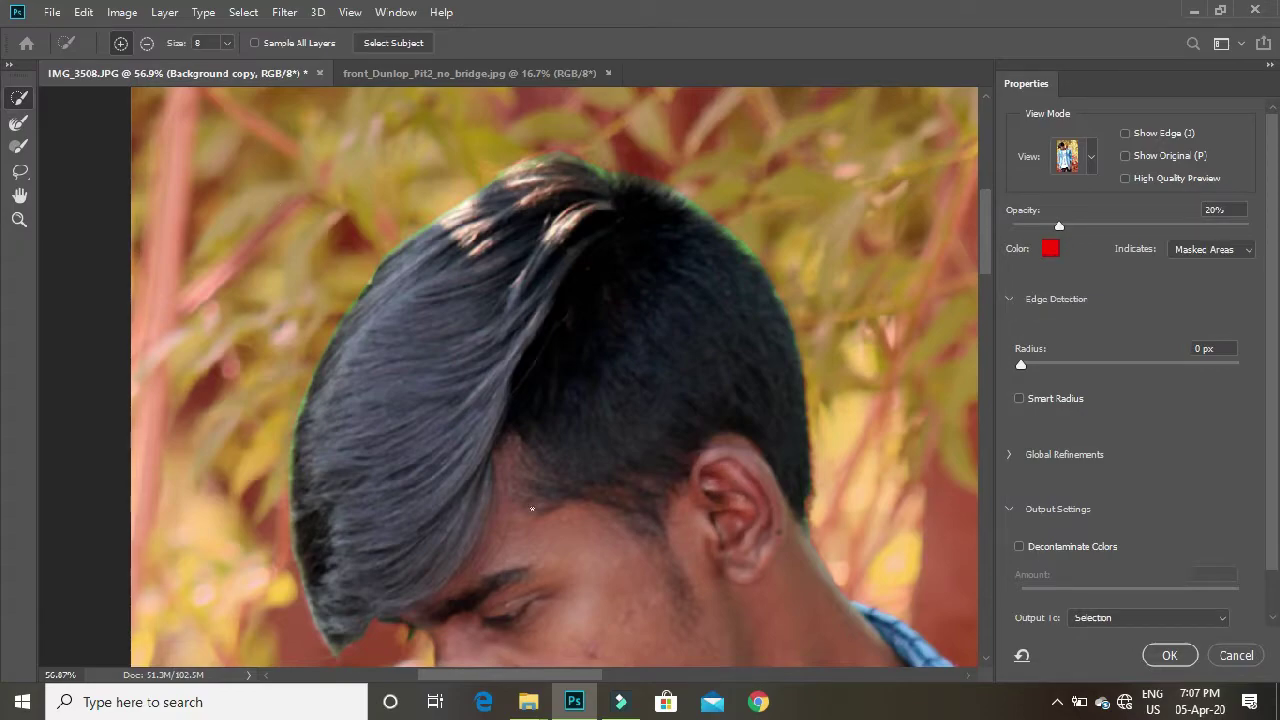
click(18, 122)
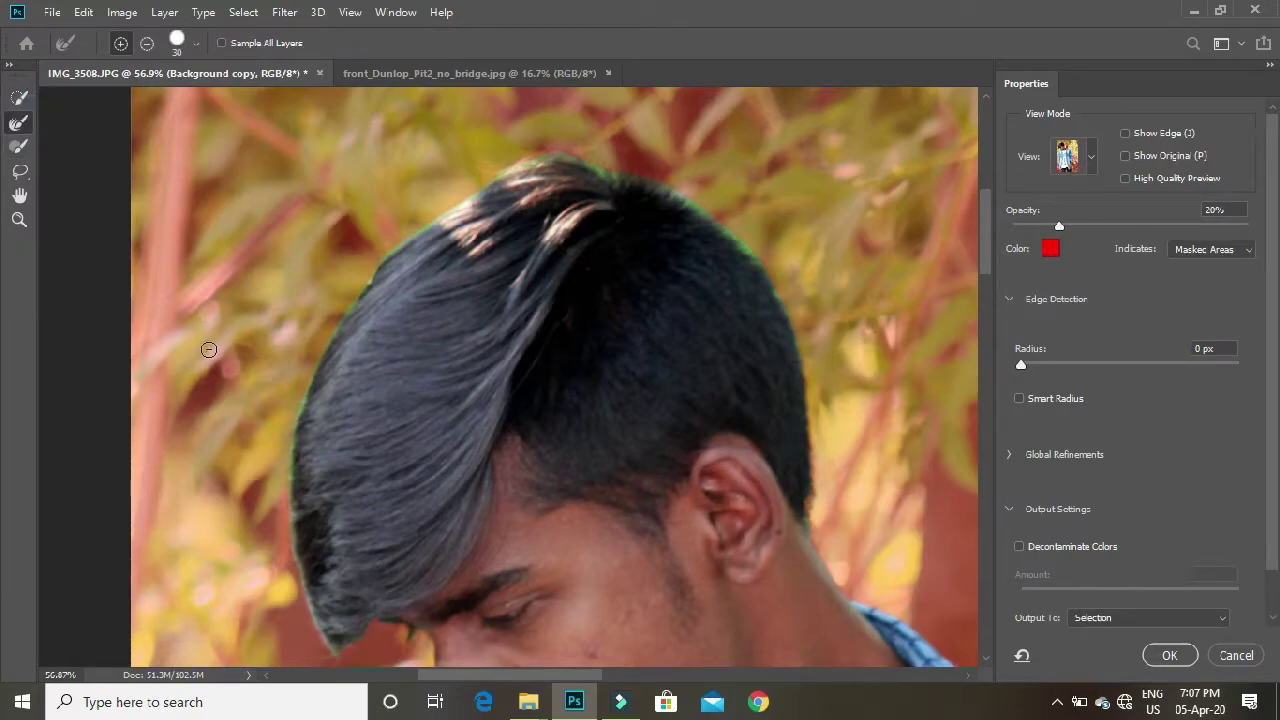
click(1090, 160)
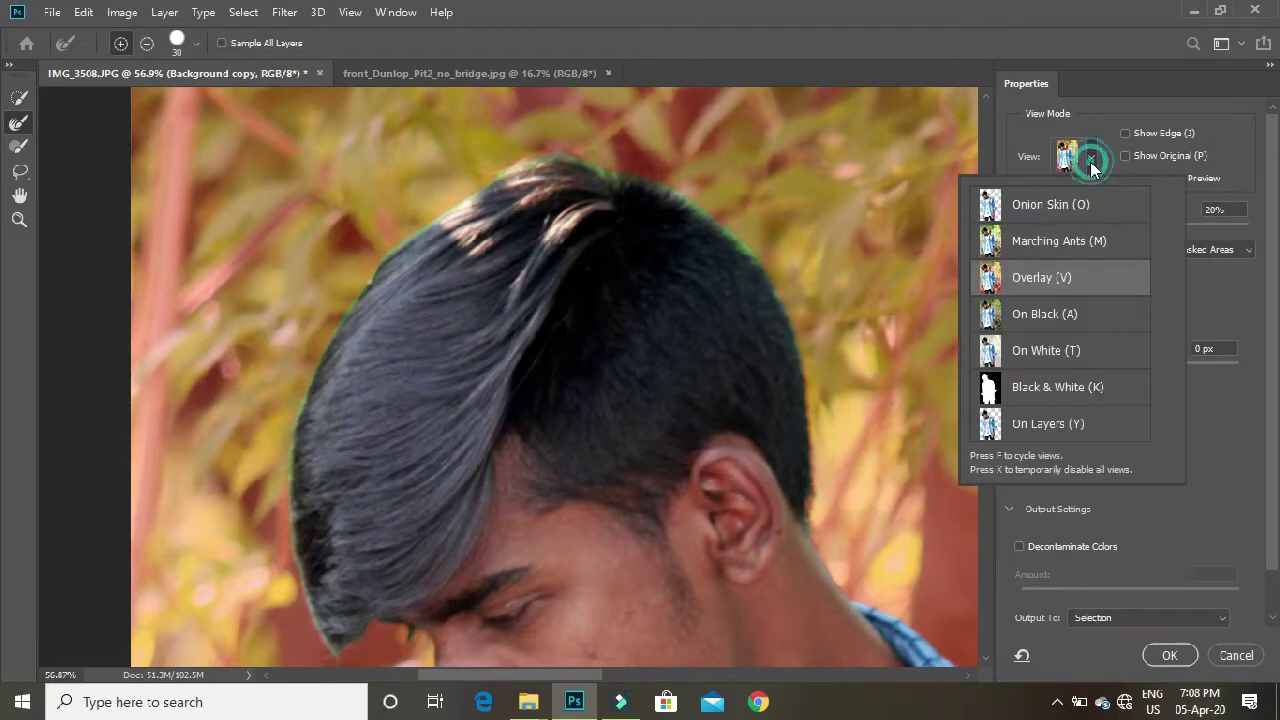
click(1042, 280)
mouse_move(1061, 226)
mouse_down()
mouse_move(1088, 227)
mouse_move(1077, 227)
mouse_up()
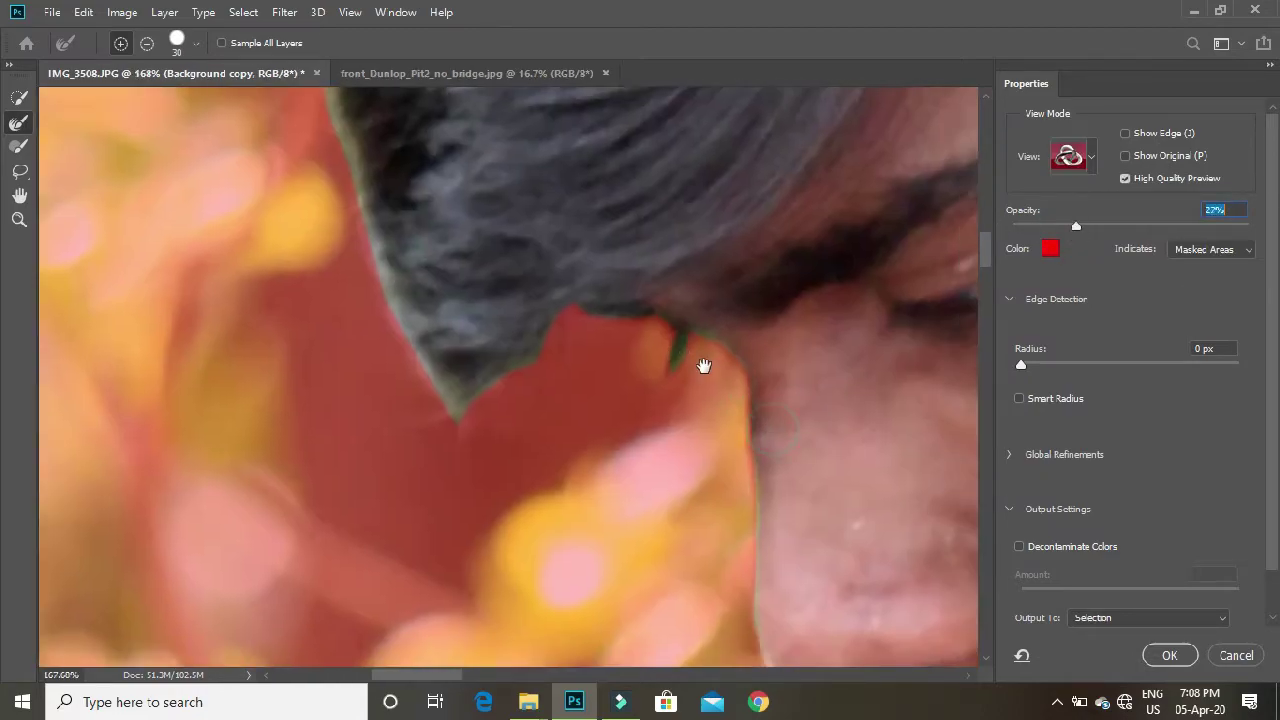
Brush the Refine Edge Brush along the fringe tip, eyebrow and front edge of the hair.
mouse_move(675, 365)
mouse_down()
mouse_move(680, 383)
mouse_move(672, 364)
mouse_up()
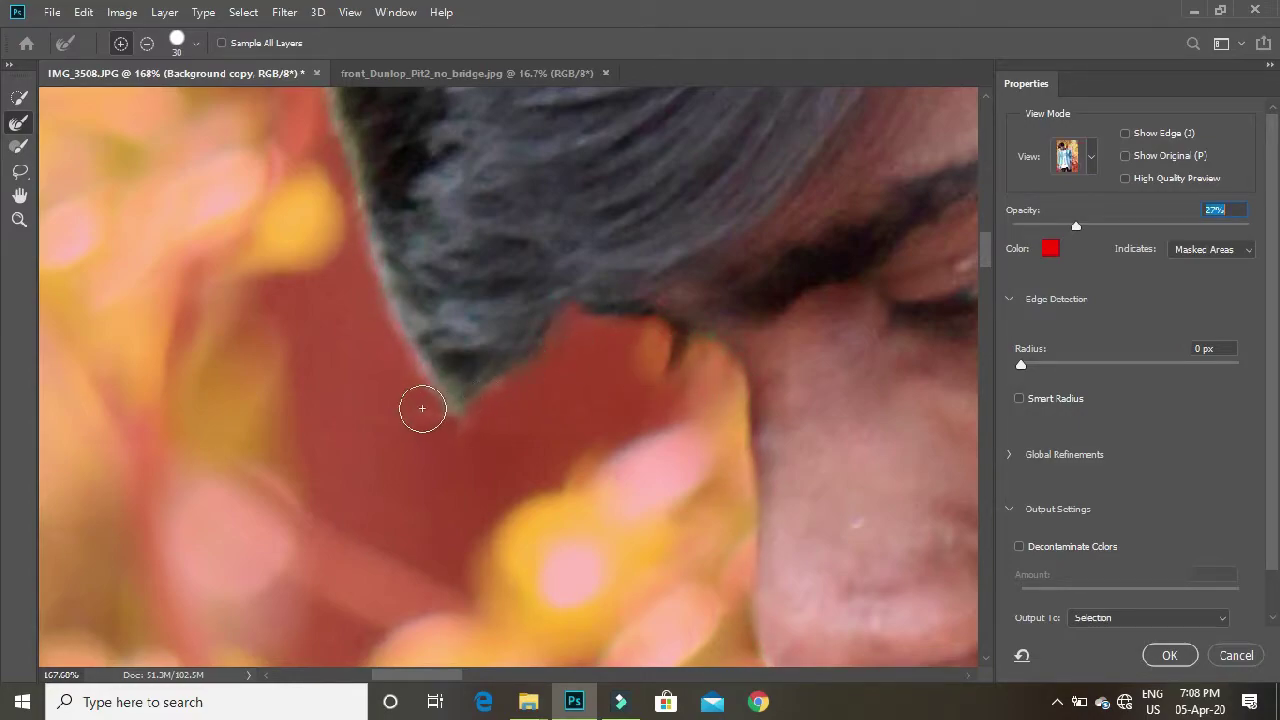
mouse_move(402, 348)
mouse_down()
mouse_move(358, 255)
mouse_move(321, 119)
mouse_move(357, 203)
mouse_move(313, 193)
mouse_up()
drag(356, 232, 456, 499)
drag(406, 274, 420, 640)
drag(466, 429, 571, 286)
Refine the hair edge over the crown and down the back of the head to behind the ear.
drag(790, 120, 536, 390)
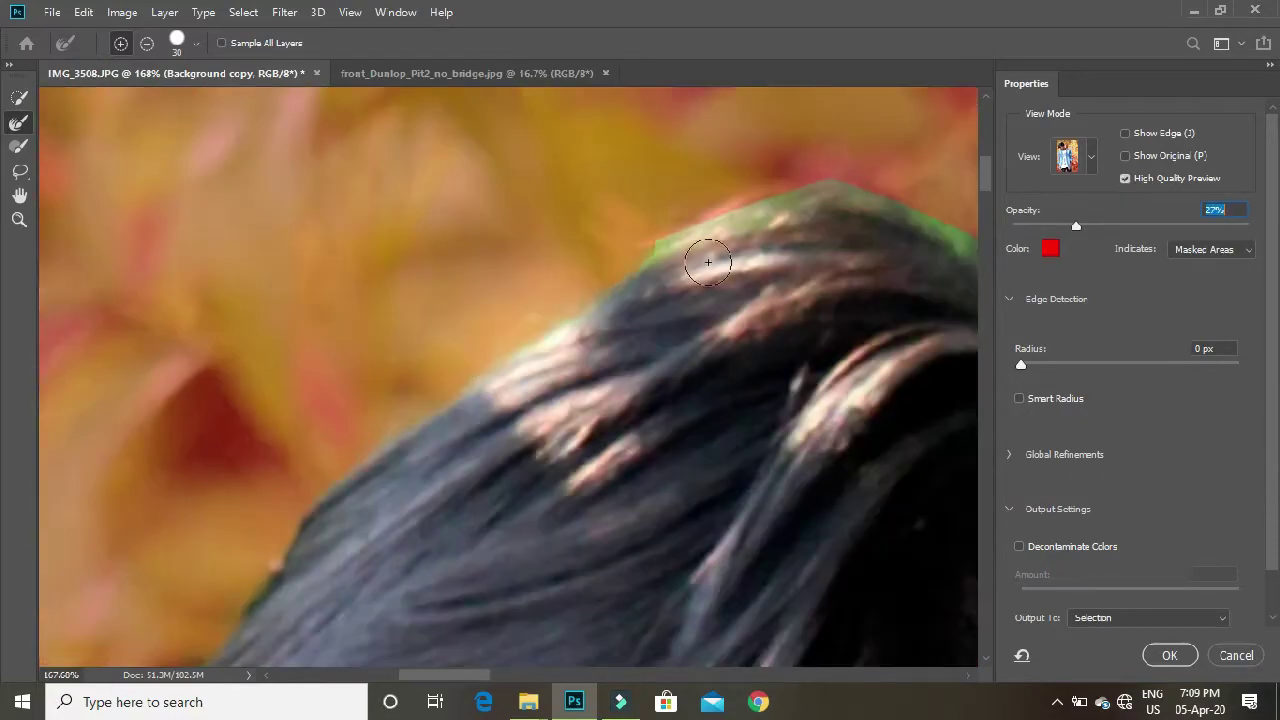
drag(842, 495, 555, 362)
drag(806, 386, 546, 146)
drag(714, 394, 590, 100)
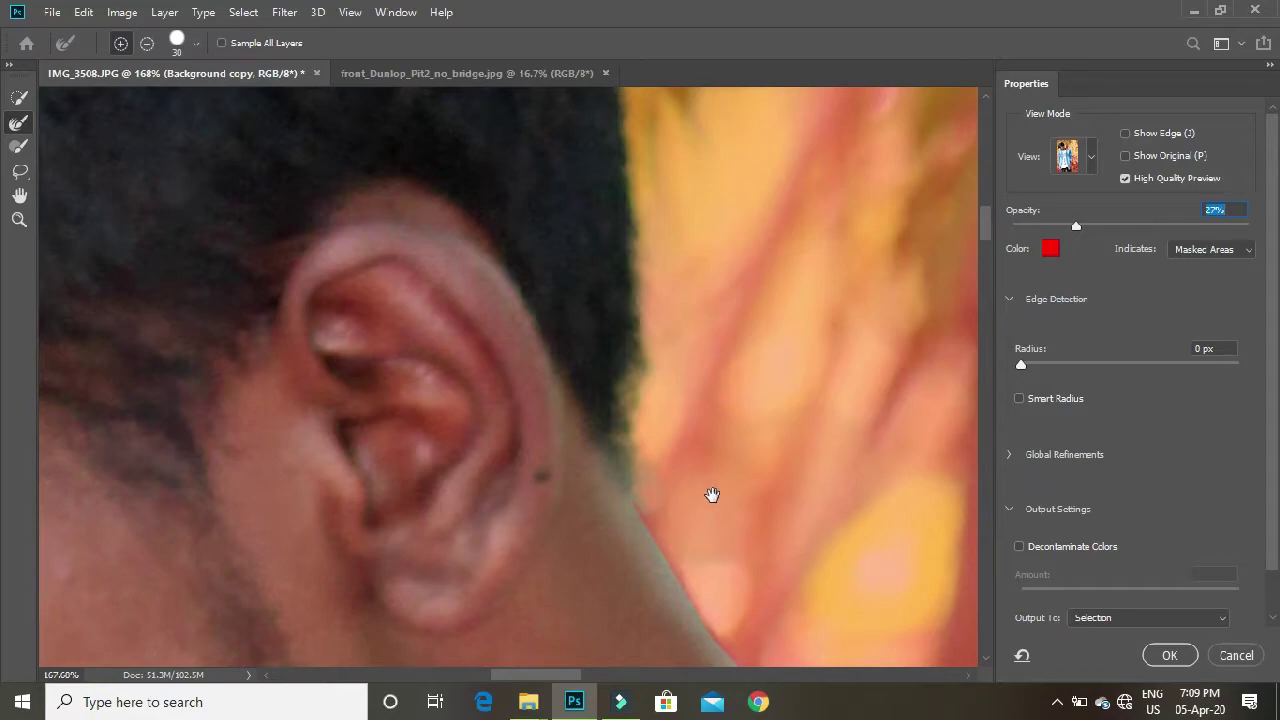
Output the refined selection as a layer mask and fit the whole cut-out man in view.
scroll(1172, 427, down, 1)
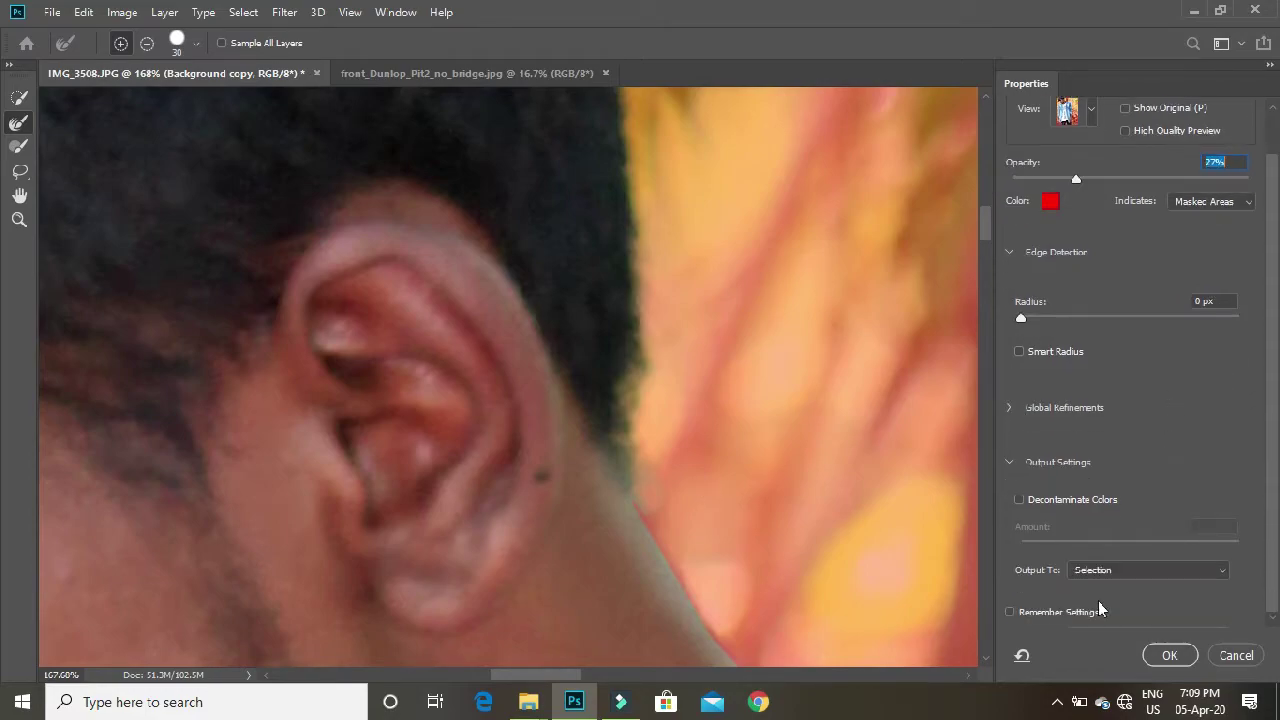
click(1127, 574)
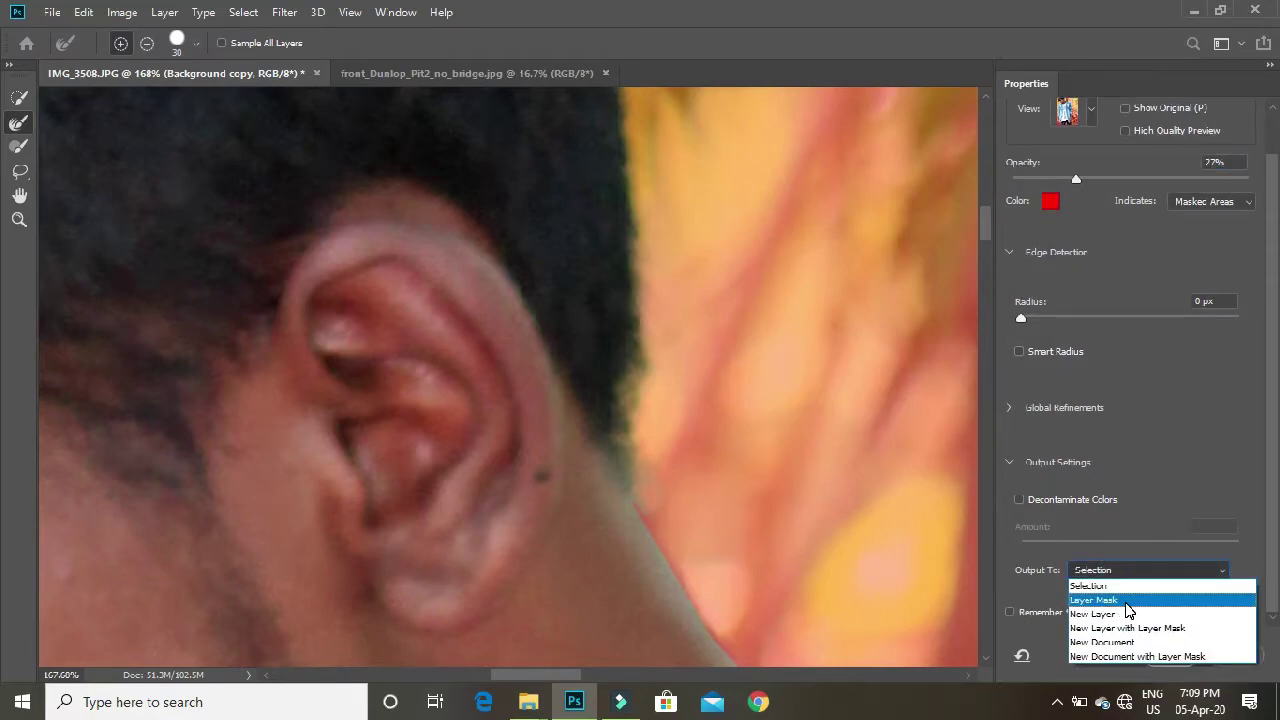
click(1125, 602)
click(1180, 656)
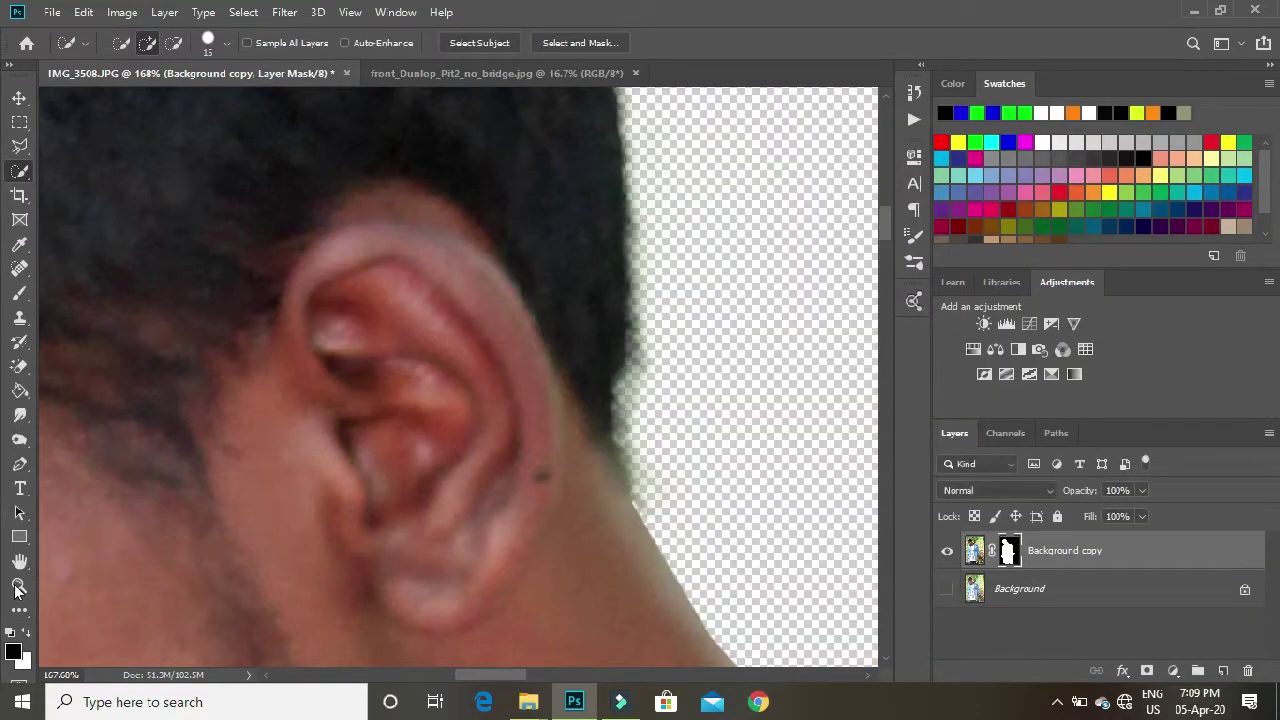
click(18, 587)
key(ctrl+0)
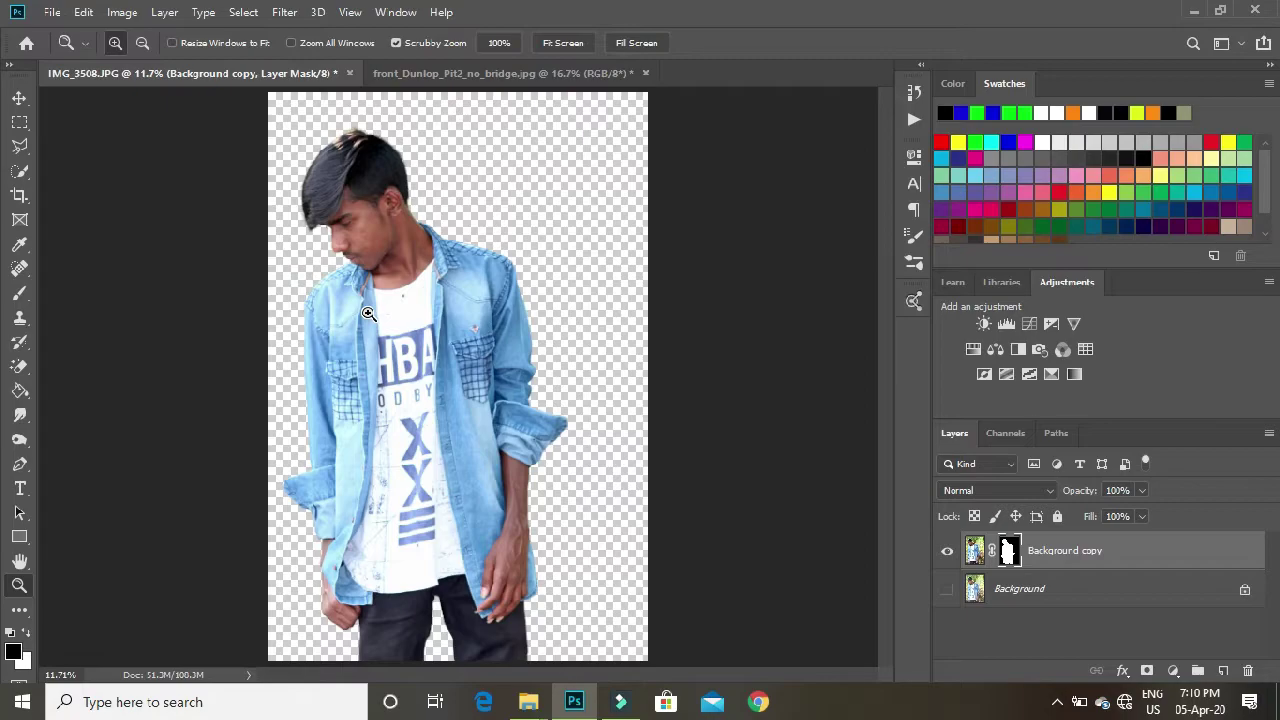
Extend the canvas with the Crop tool on both sides and above the man's head.
click(19, 195)
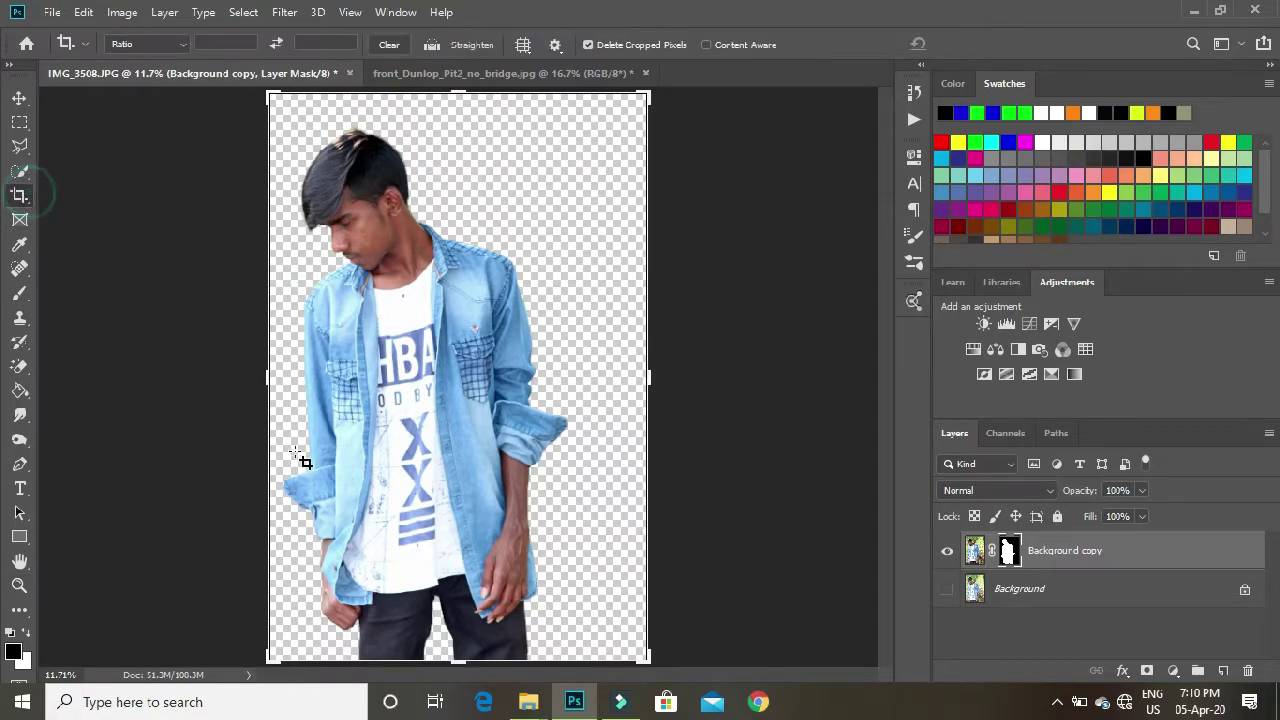
drag(269, 377, 193, 376)
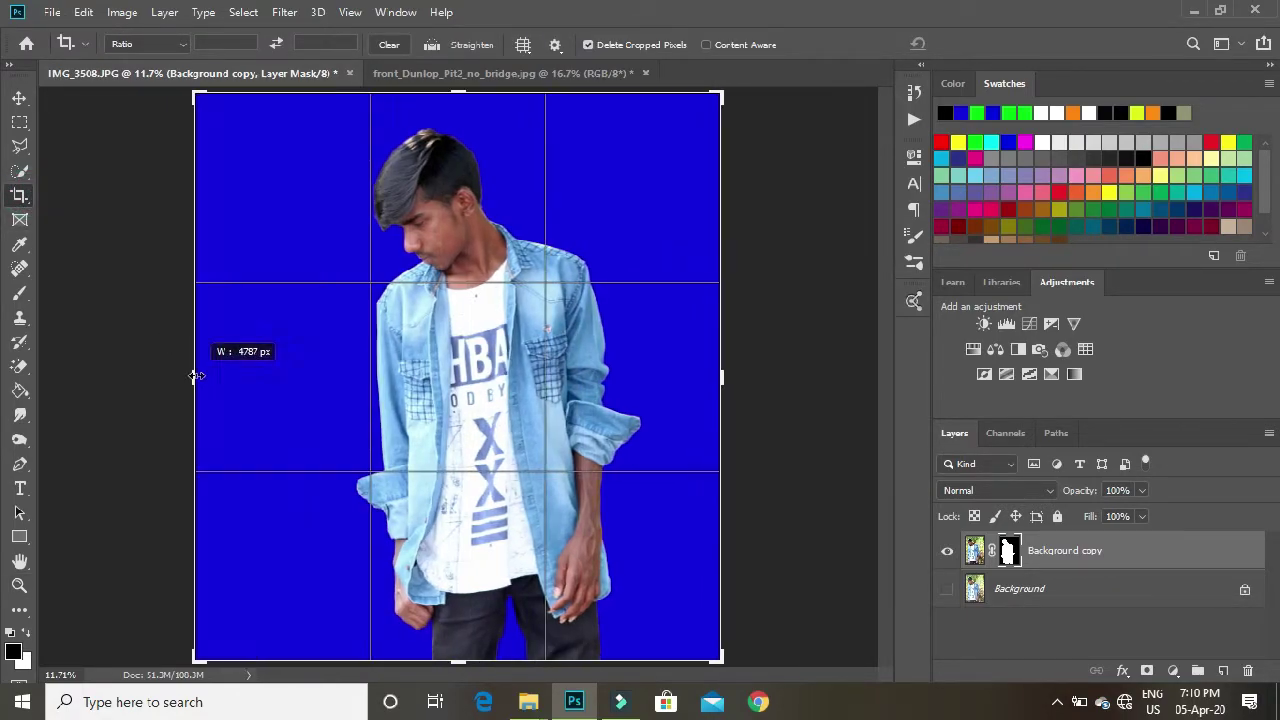
mouse_move(463, 92)
mouse_down()
mouse_move(471, 57)
mouse_move(471, 110)
mouse_move(471, 97)
mouse_up()
drag(722, 422, 796, 420)
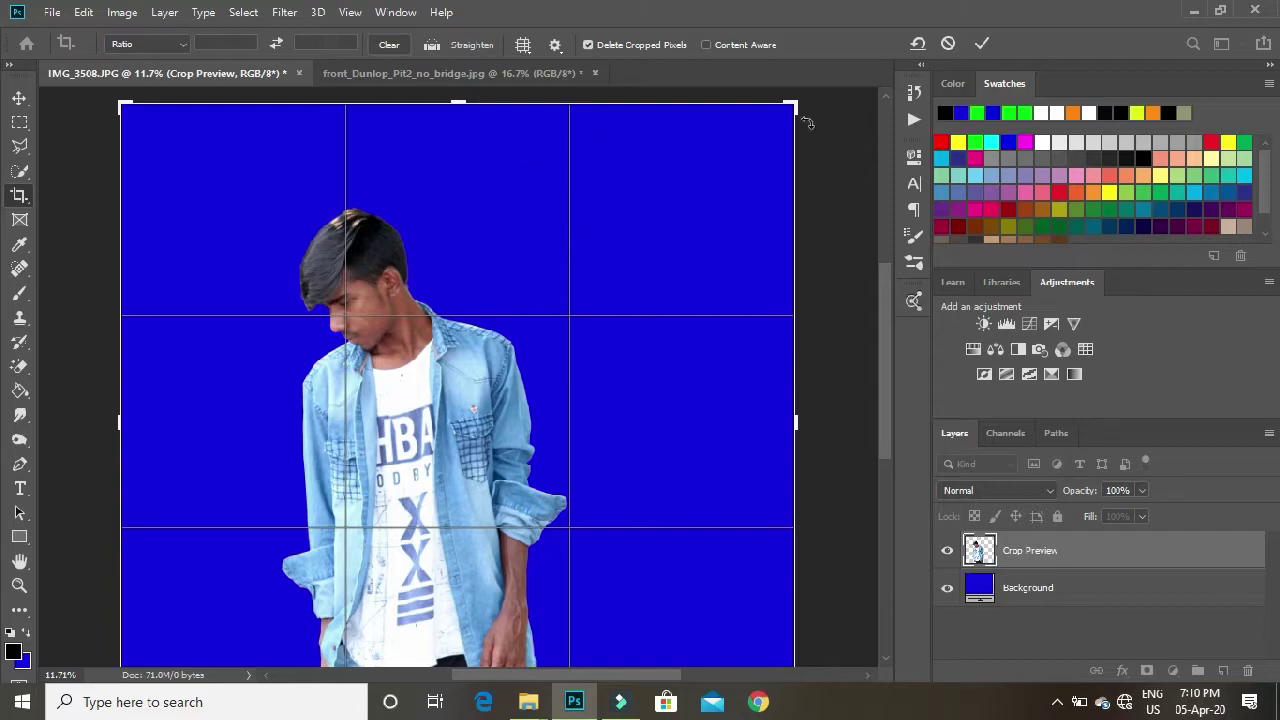
click(983, 43)
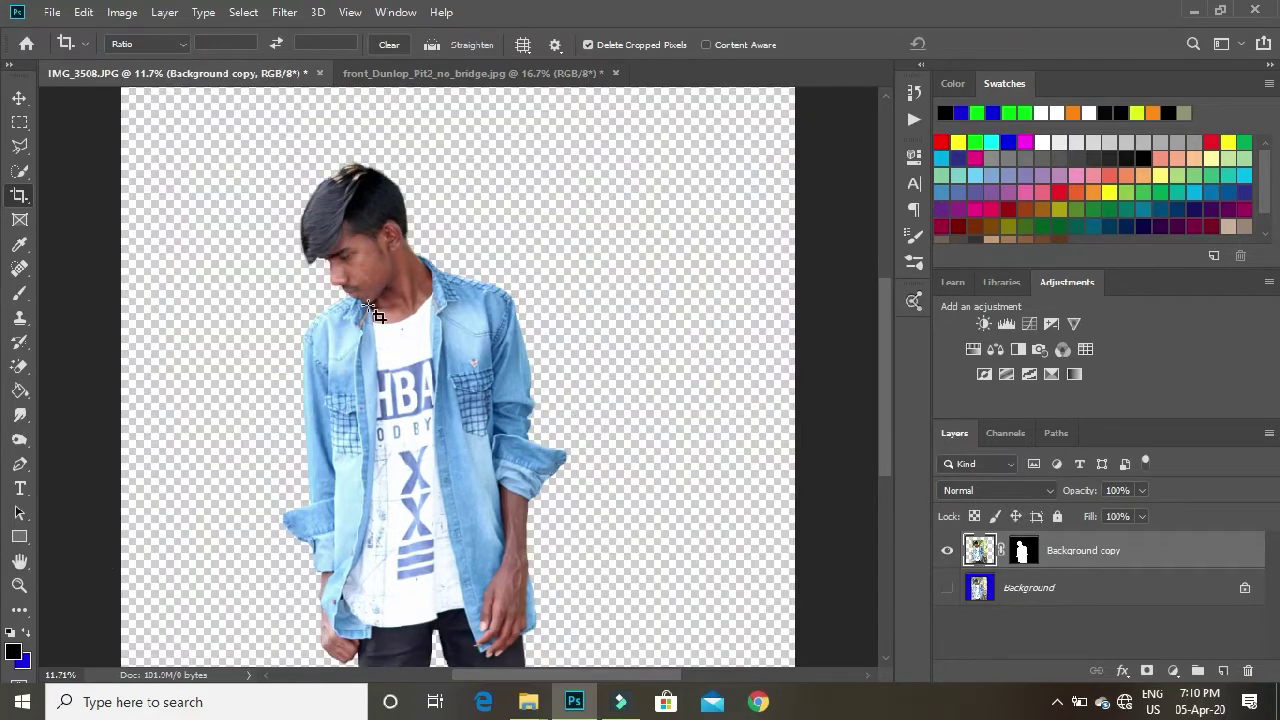
Bring the car photo from front_Dunlop_Pit2_no_bridge.jpg into IMG_3508.JPG and place it directly beneath the cut-out man's layer.
click(27, 586)
right_click(425, 298)
click(464, 314)
click(479, 78)
click(478, 74)
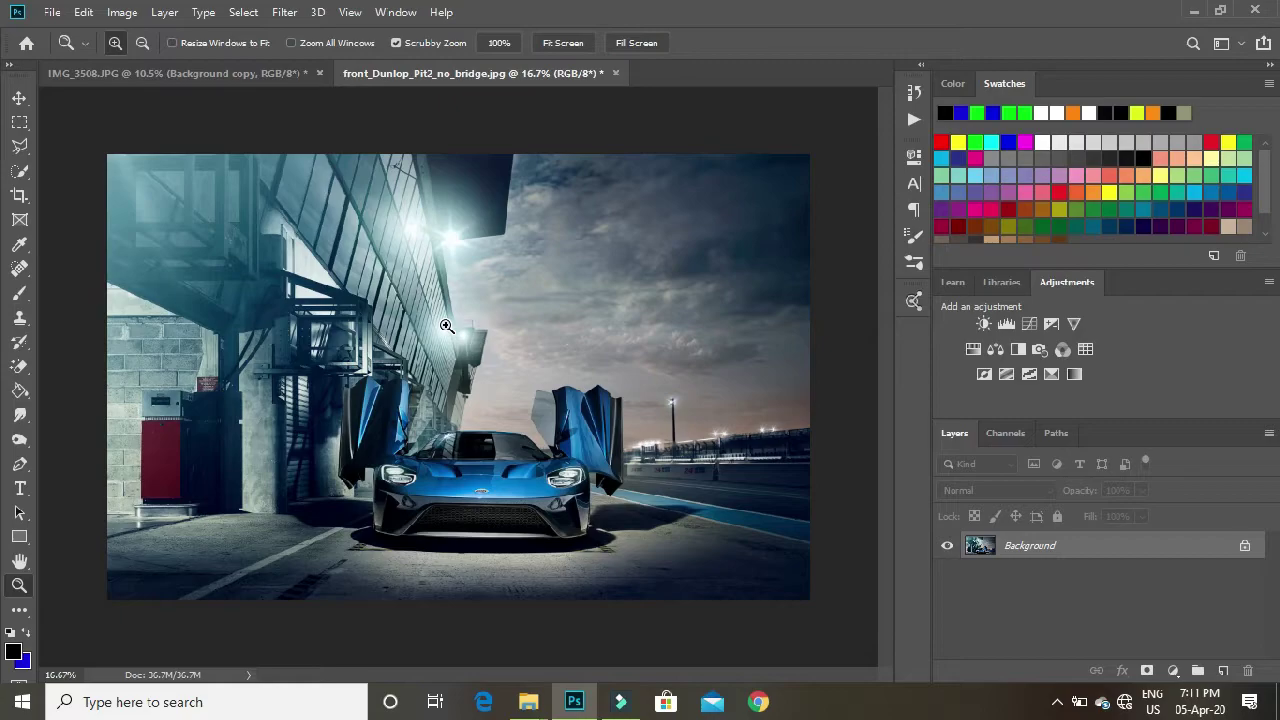
click(19, 98)
click(17, 101)
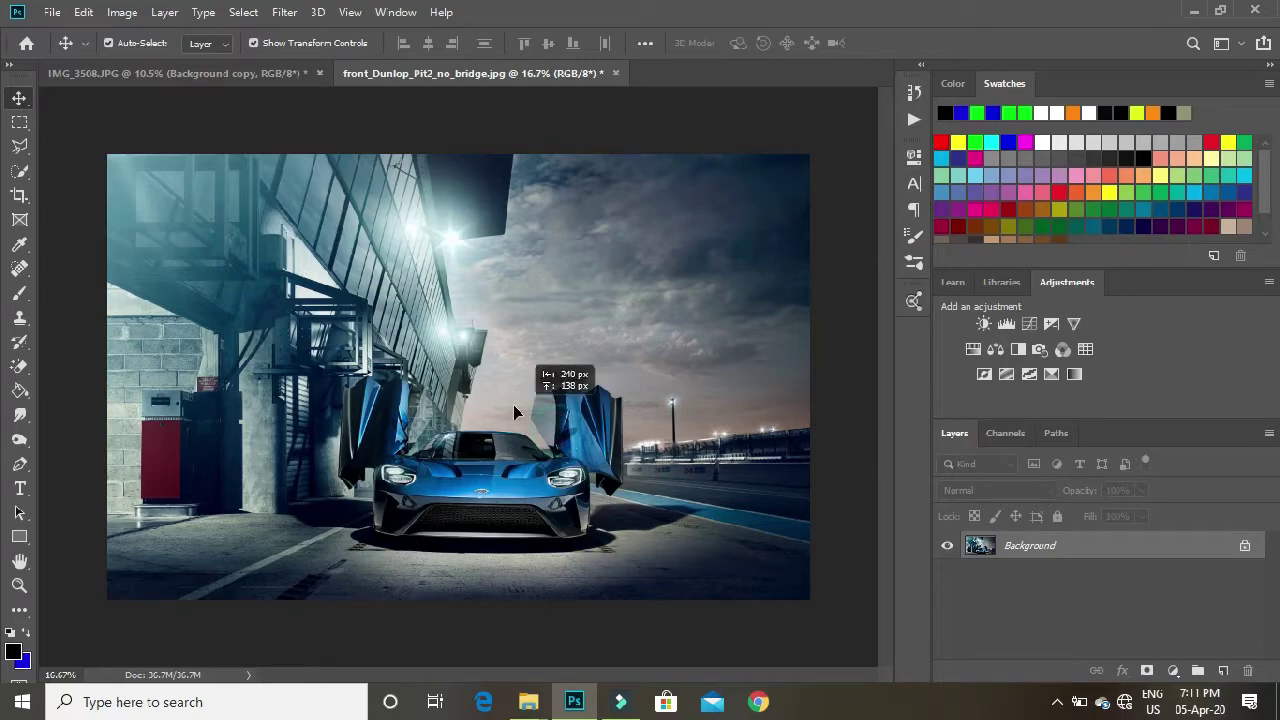
drag(255, 76, 506, 343)
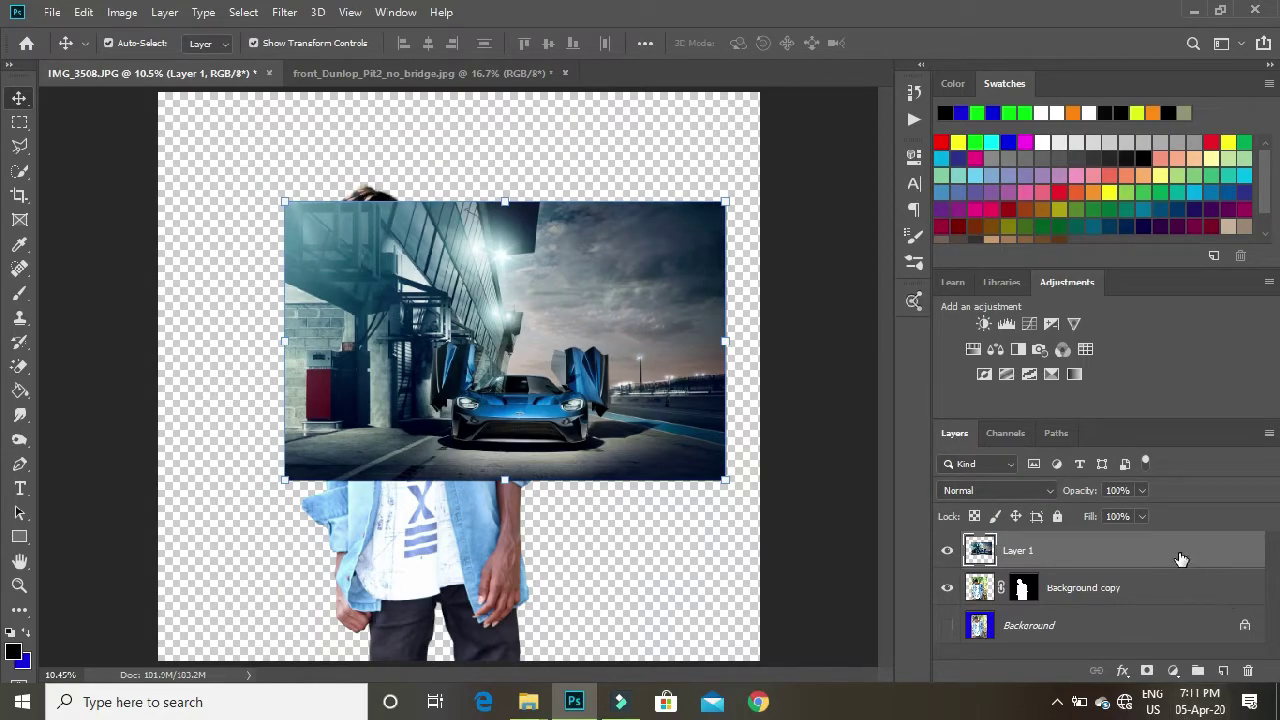
drag(1125, 556, 1130, 612)
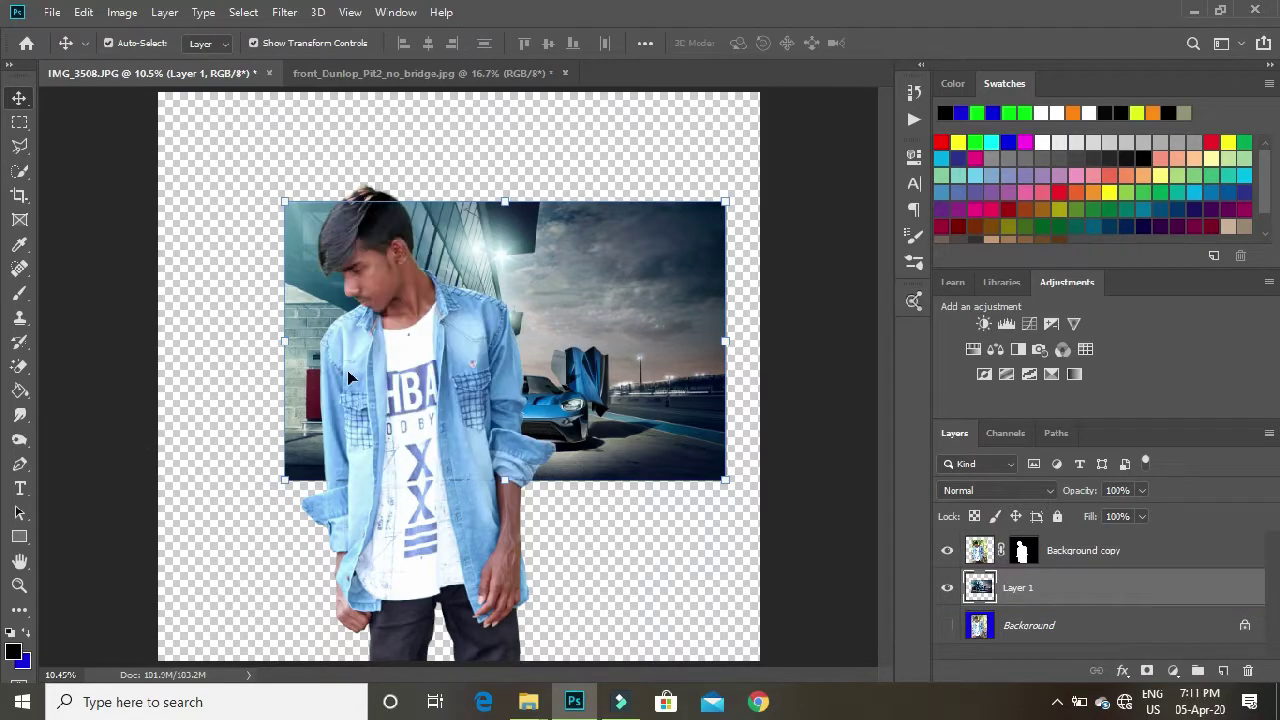
Enlarge the car photo with Free Transform and position it behind the man so it fills the transparent canvas.
click(19, 585)
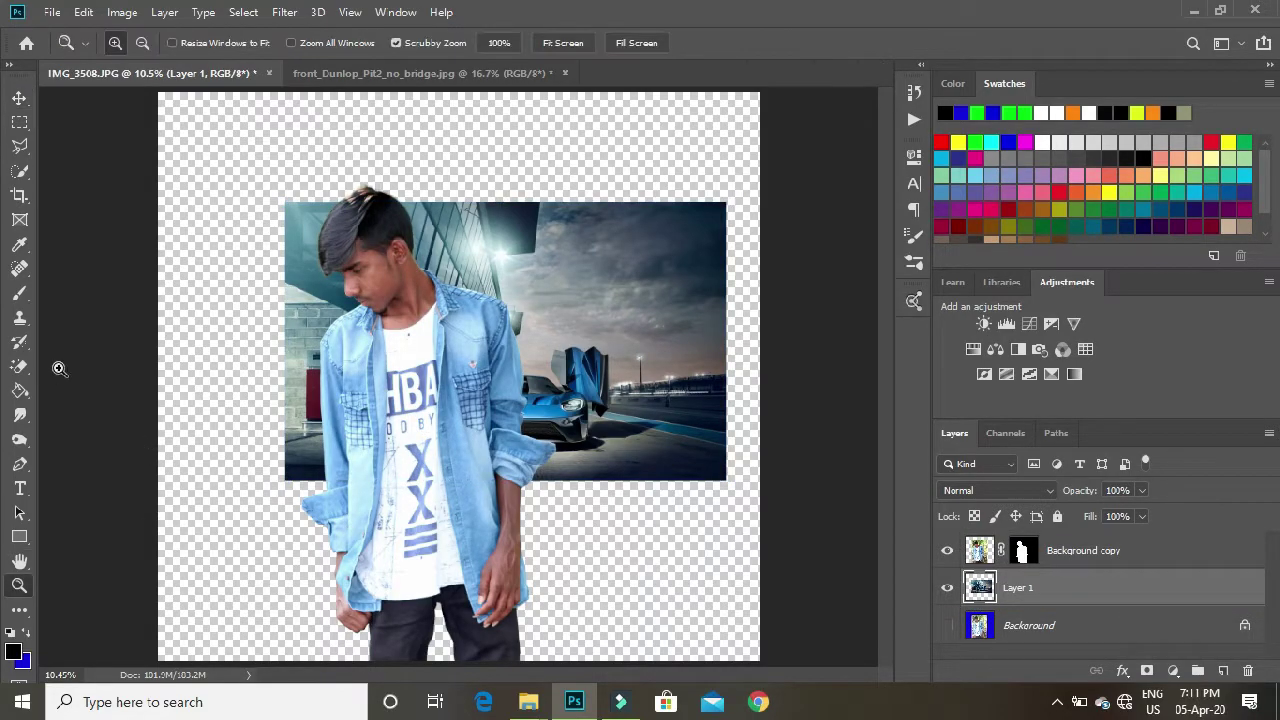
click(1081, 588)
key(ctrl+t)
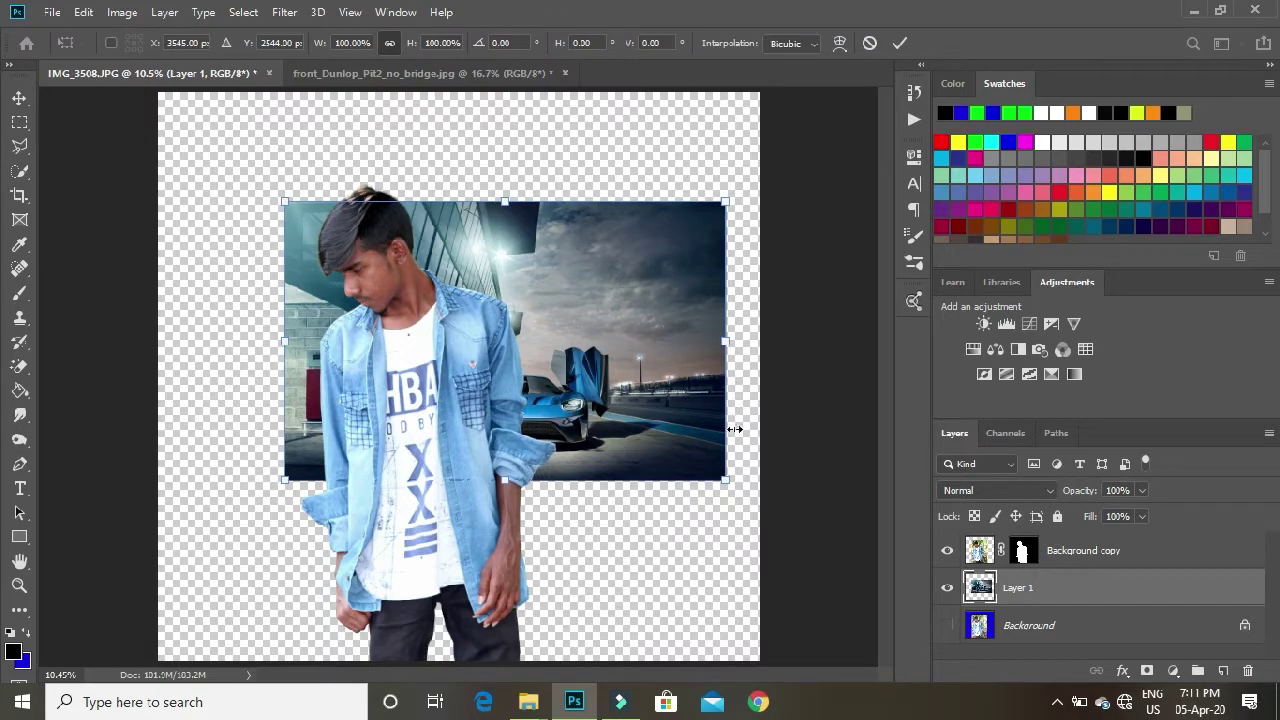
drag(727, 476, 900, 600)
drag(704, 458, 438, 317)
drag(633, 451, 766, 641)
drag(617, 380, 522, 381)
drag(716, 557, 784, 595)
drag(473, 114, 449, 197)
key(Return)
Crop the canvas's top edge down to a height of about 5,400 px and shift the cut-out man right, beside the car.
key(c)
drag(459, 92, 469, 111)
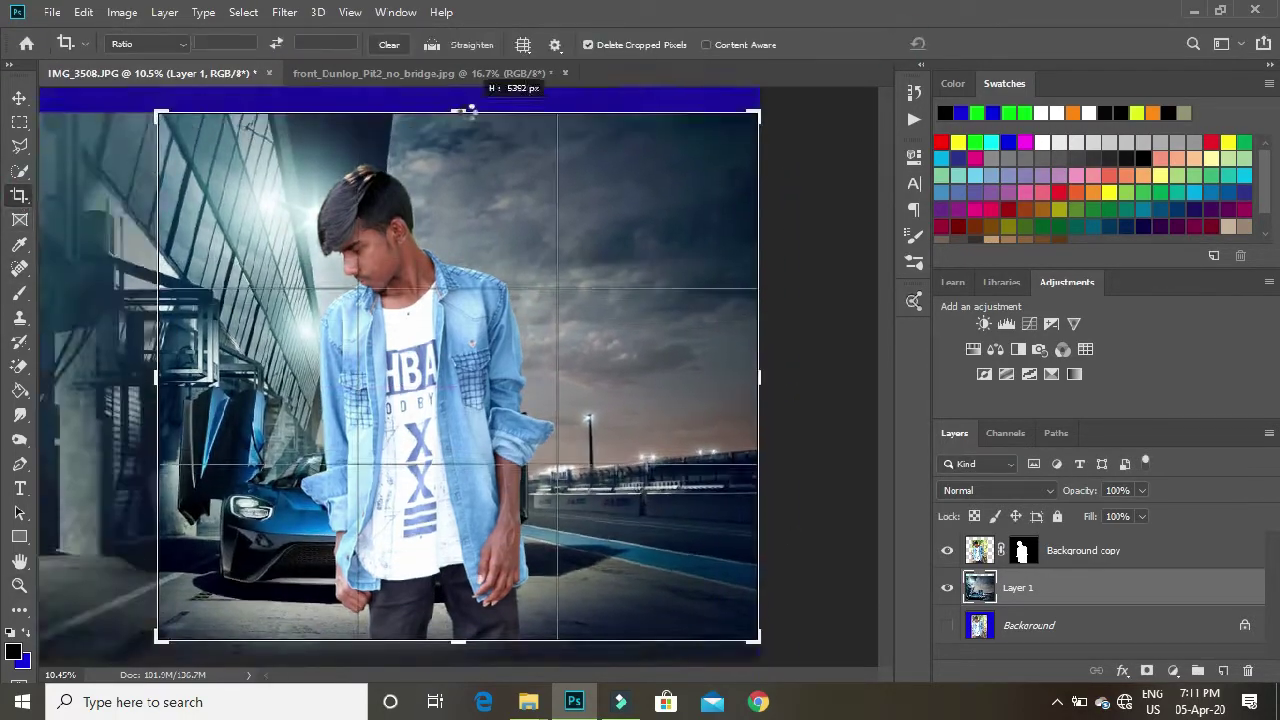
key(Return)
click(1083, 550)
key(ctrl+t)
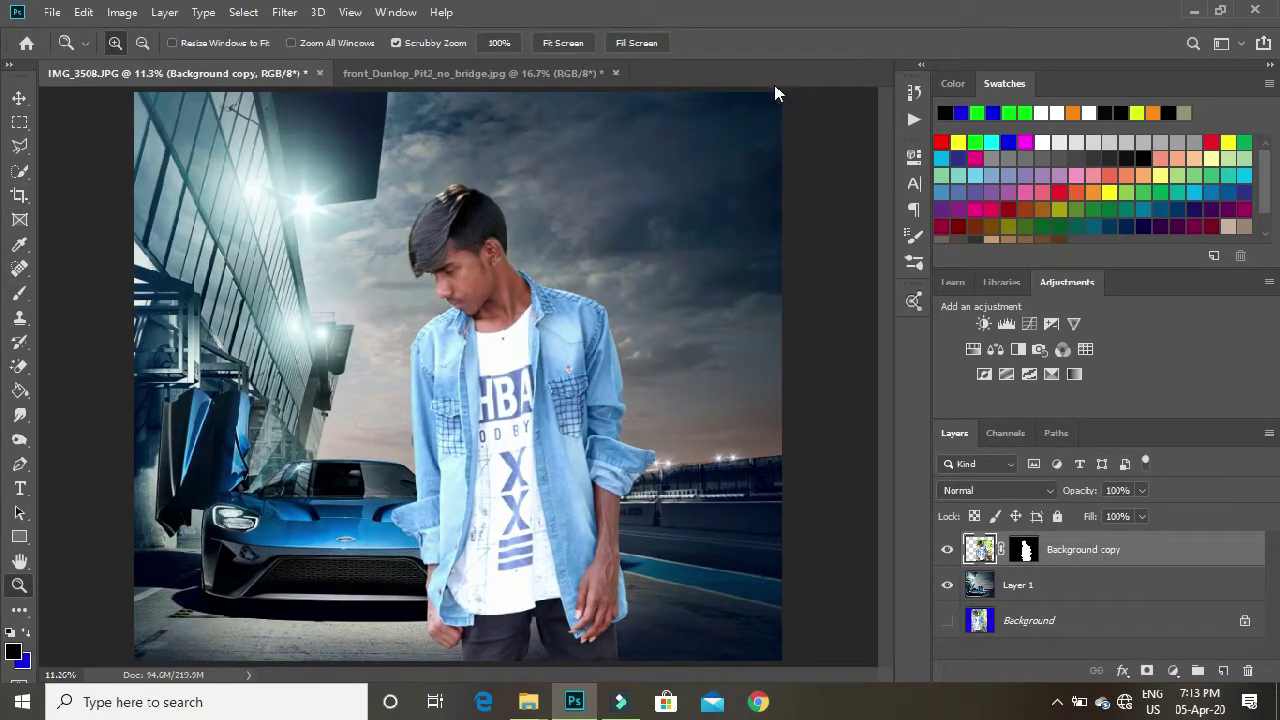
Apply a Gaussian Blur with a radius of 9.4 pixels to the car background on Layer 1.
click(1062, 585)
click(286, 12)
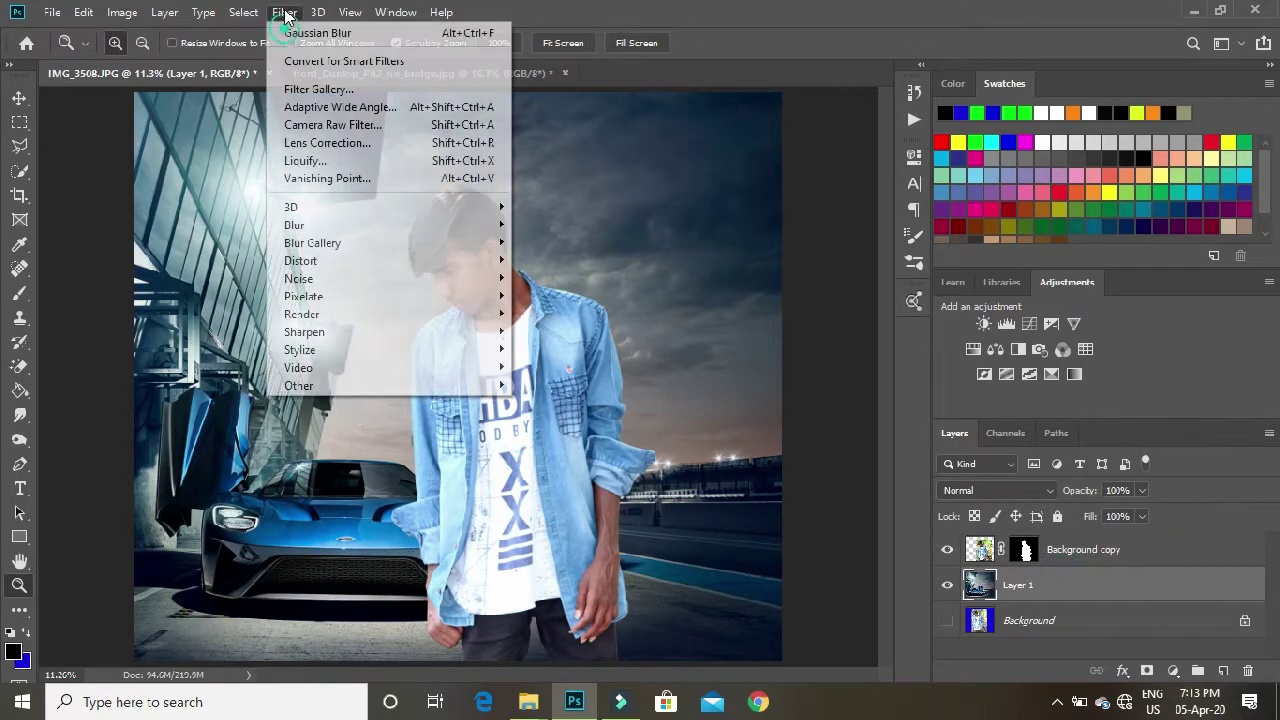
mouse_move(334, 231)
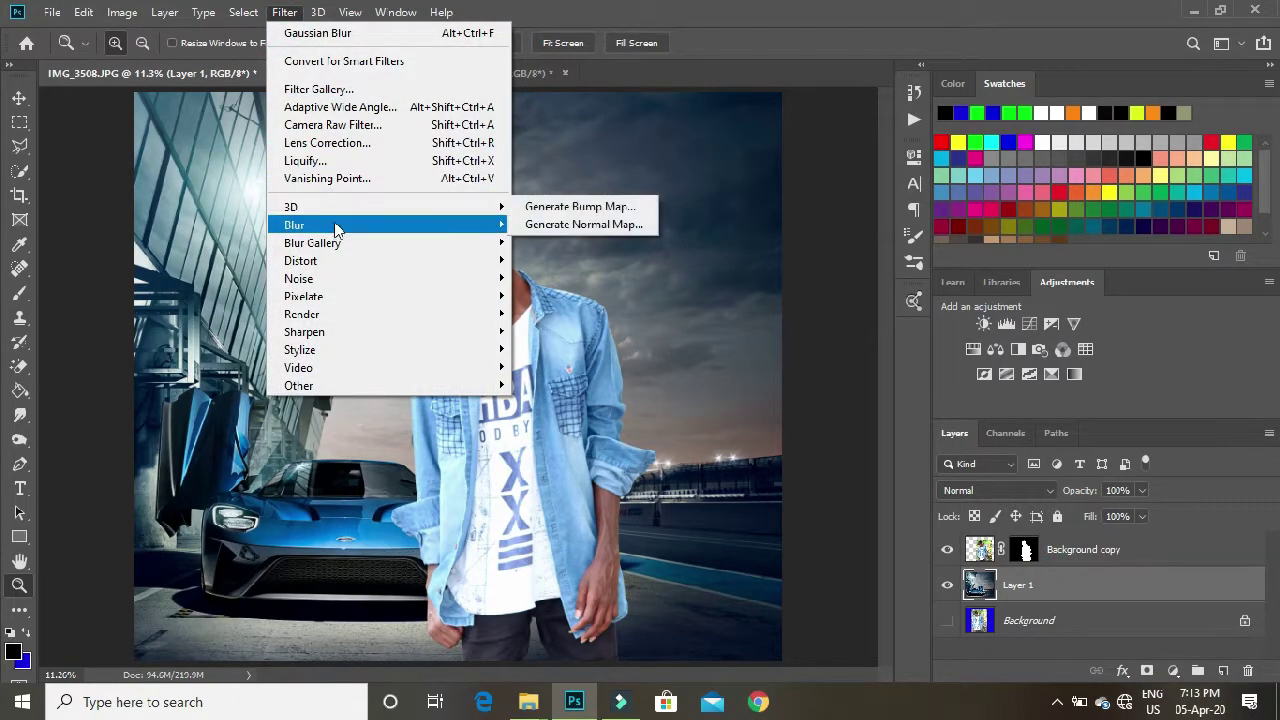
click(284, 12)
click(283, 14)
mouse_move(322, 228)
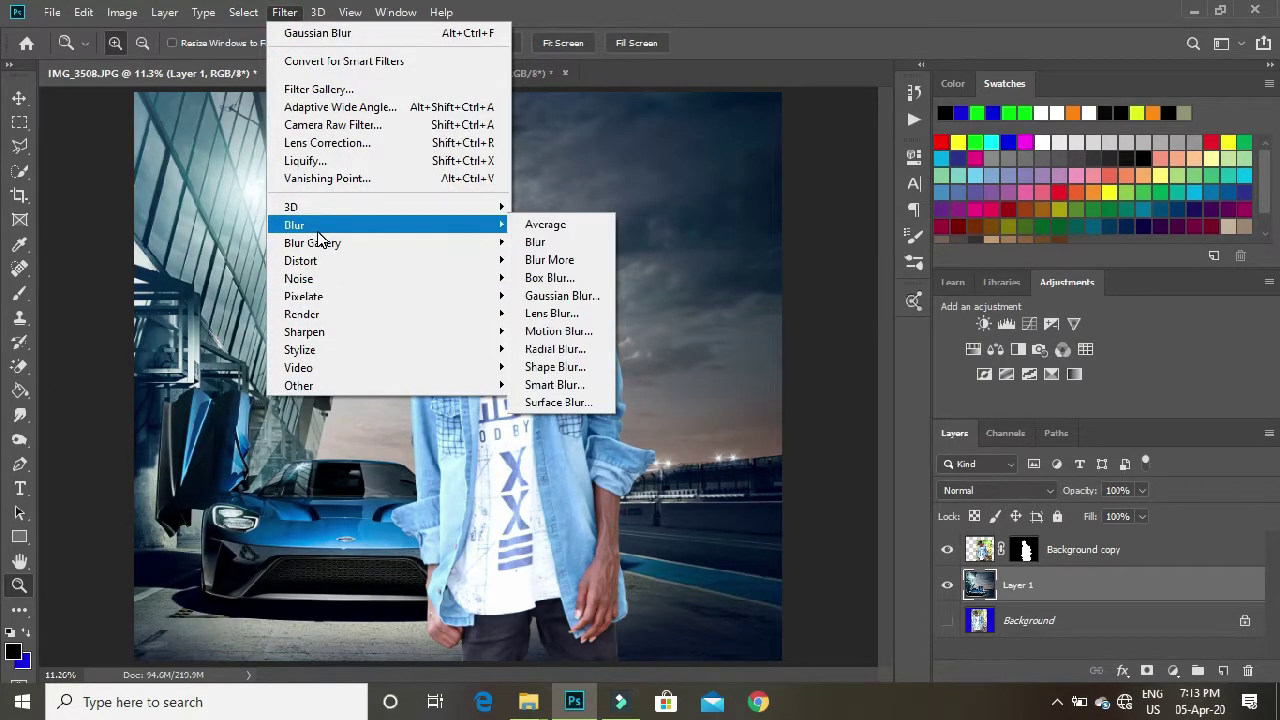
click(555, 296)
click(984, 357)
drag(986, 357, 988, 357)
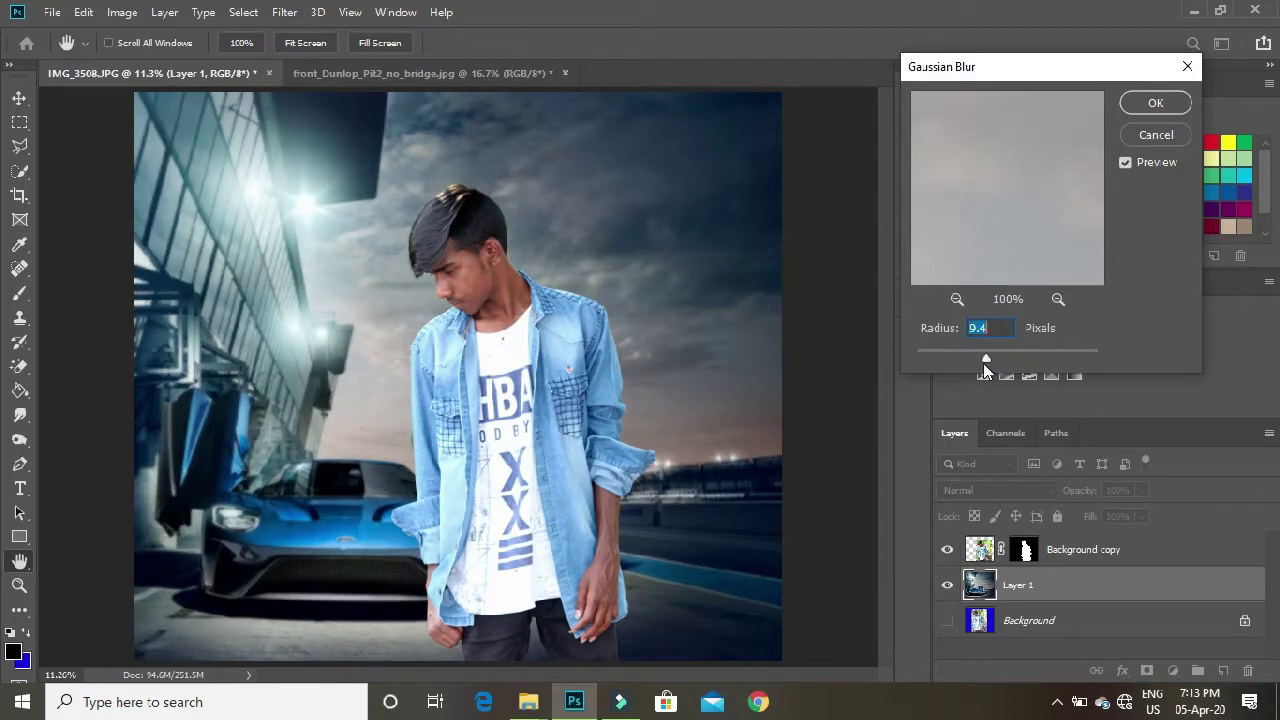
click(1156, 105)
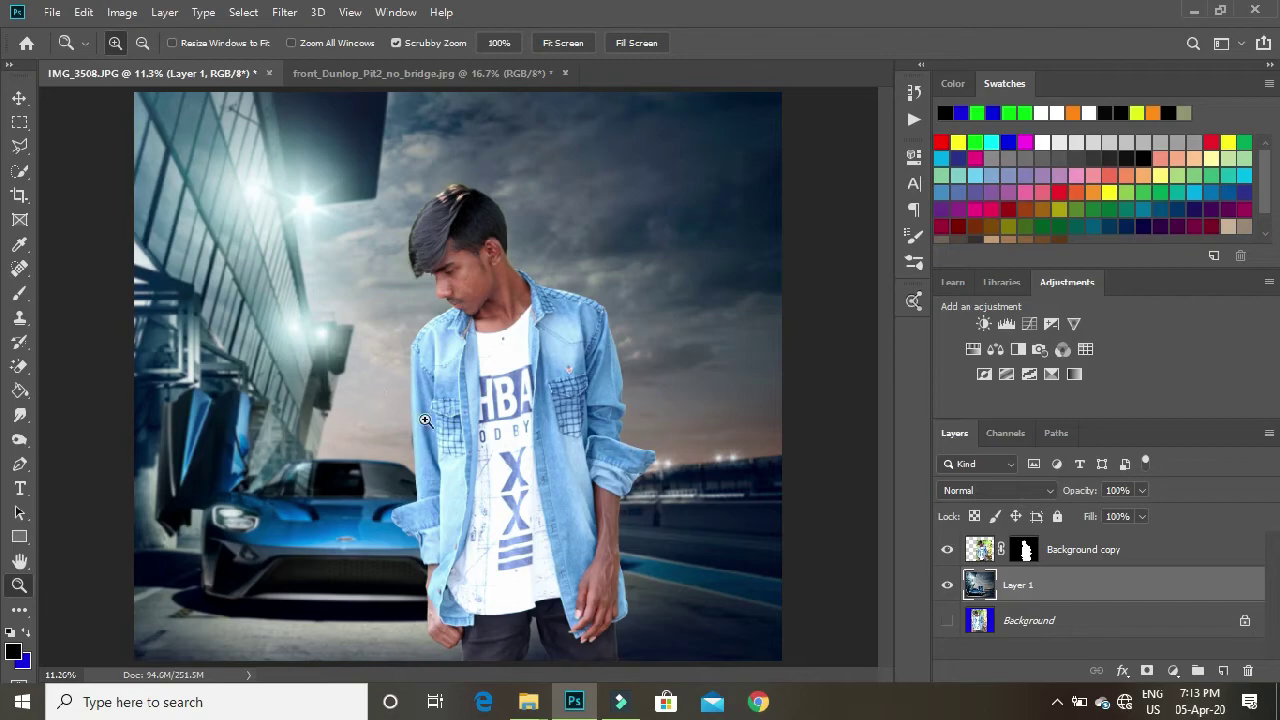
Fine-tune the brightness of the cut-out man on the Background copy layer with the Exposure adjustment.
key(alt+bracketright)
click(122, 12)
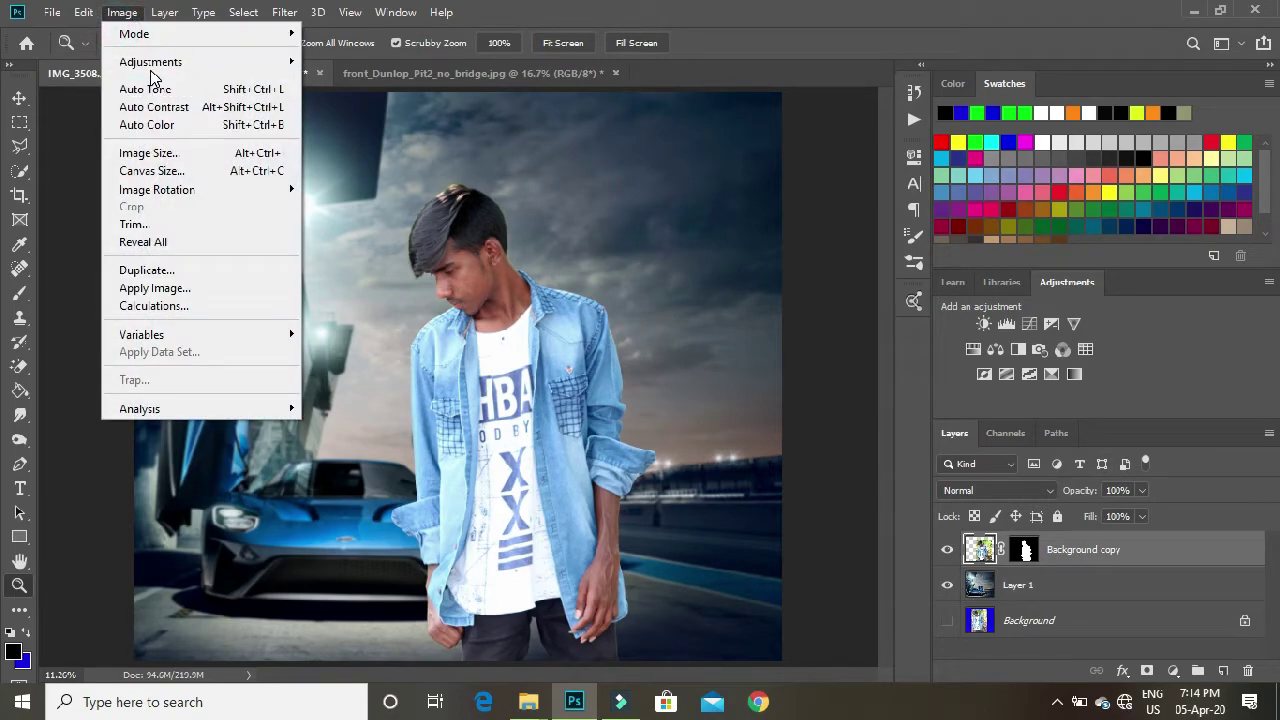
mouse_move(125, 62)
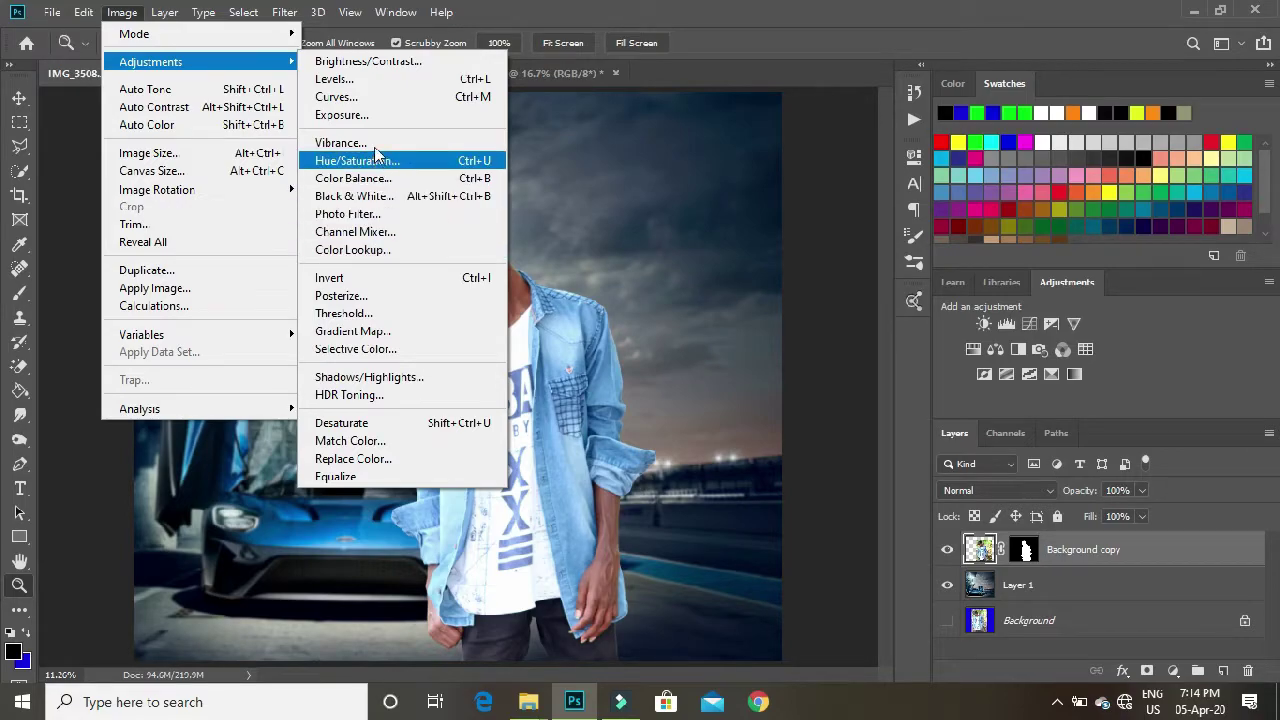
click(342, 114)
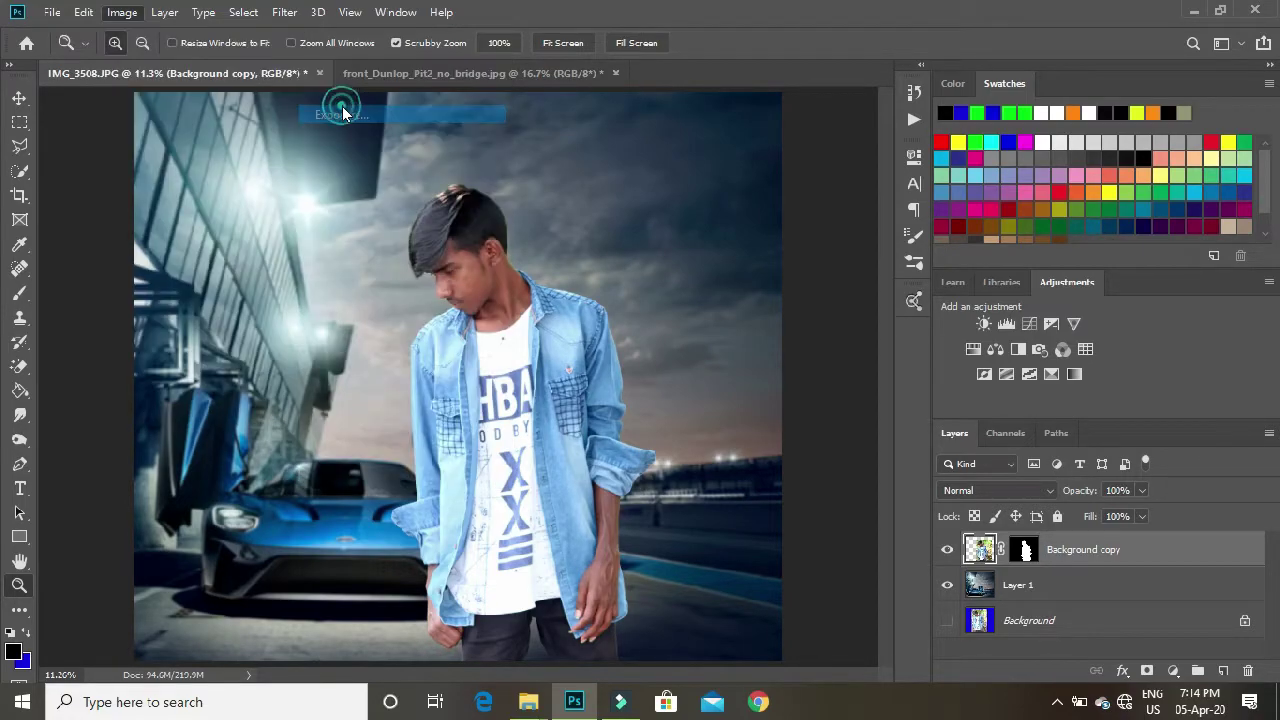
drag(585, 144, 767, 144)
drag(767, 232, 762, 234)
drag(767, 317, 784, 318)
drag(768, 275, 783, 279)
click(949, 174)
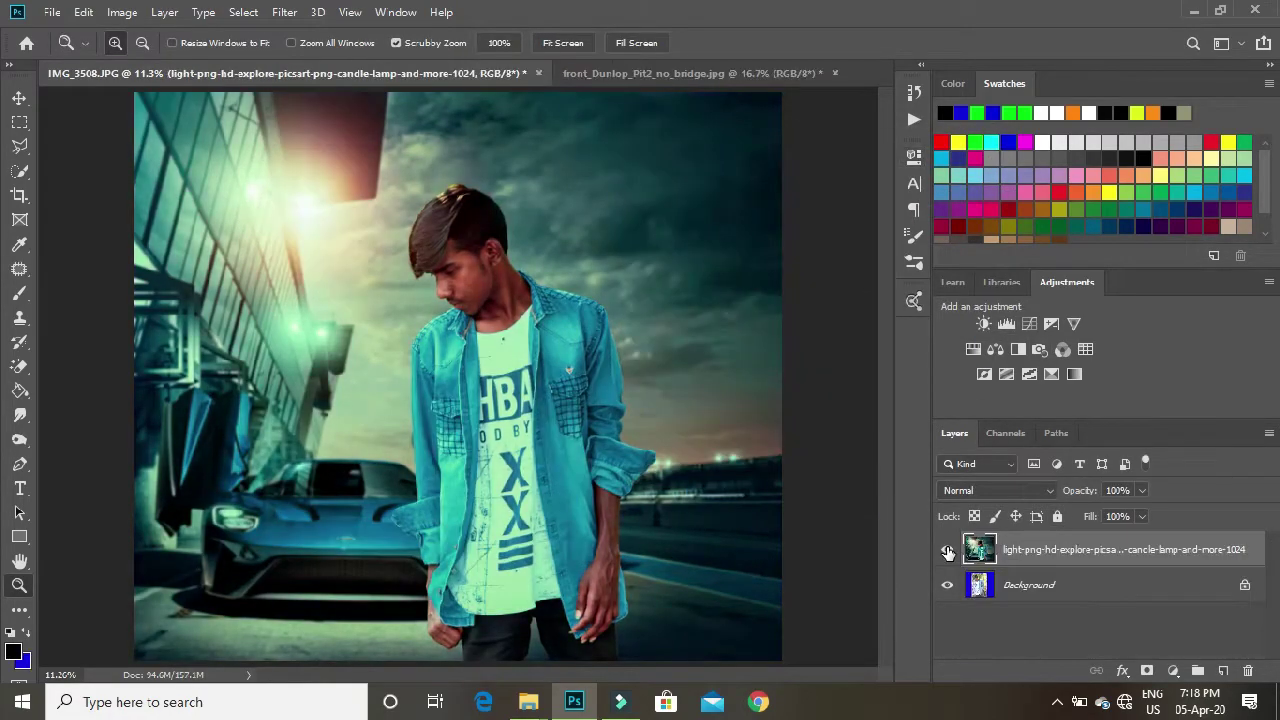